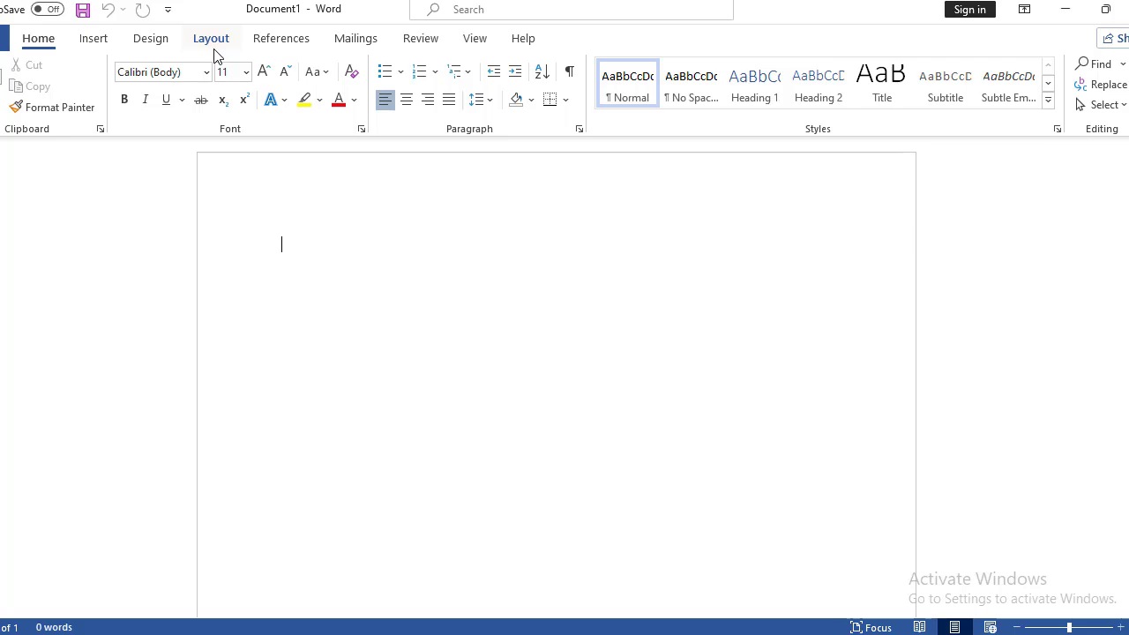
- Try the document style set with a centred uppercase title and centred Heading 1
{"action": "left_click", "coordinate": [151, 39]}
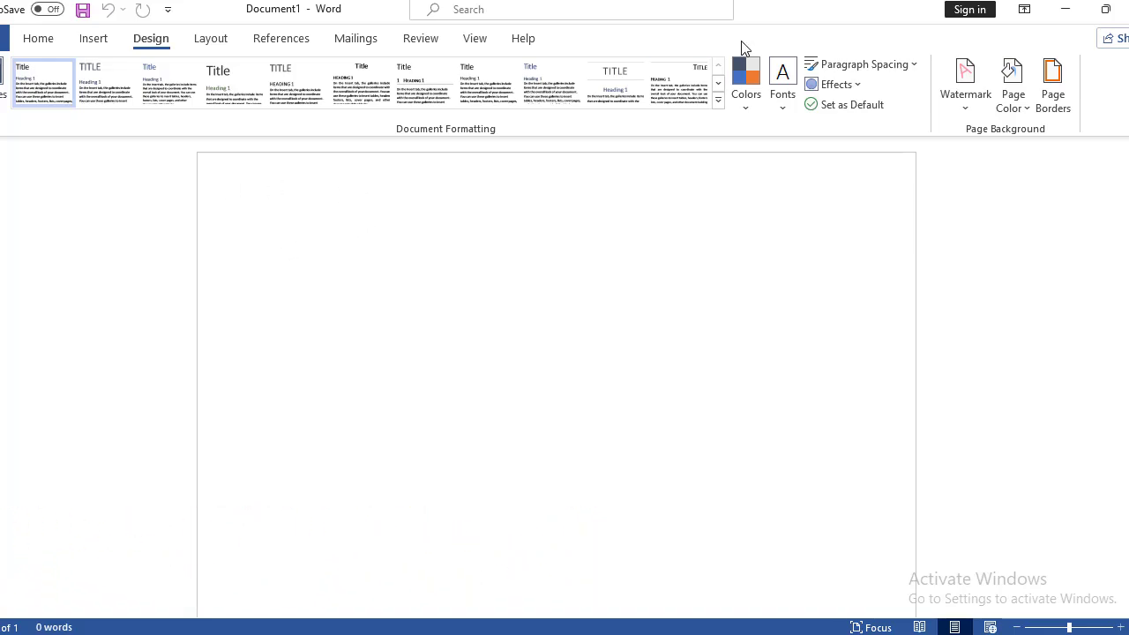
{"action": "left_click", "coordinate": [674, 77]}
{"action": "left_click", "coordinate": [615, 81]}
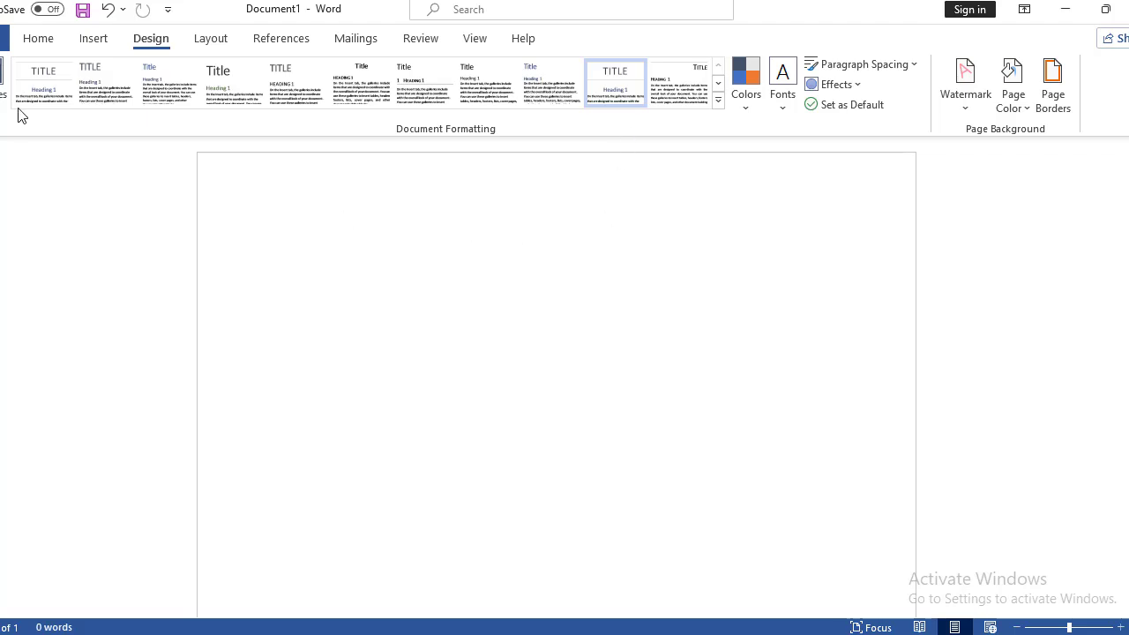
{"action": "left_click", "coordinate": [40, 38]}
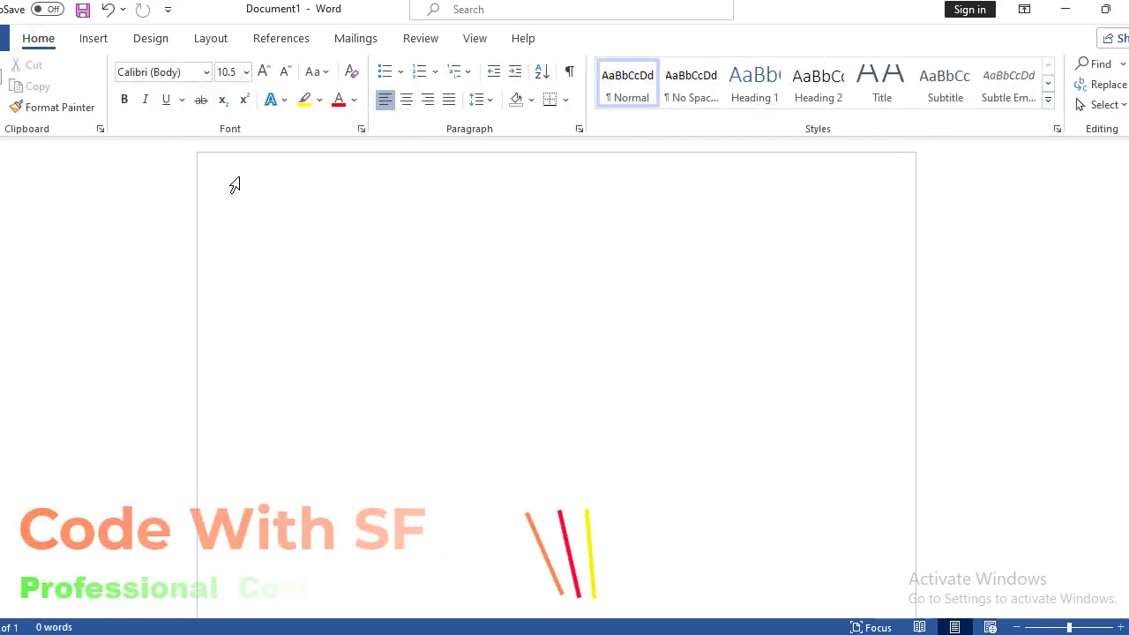
- Apply the document style set with a left-aligned uppercase title and uppercase black Heading 1, then compare the resulting text styles
{"action": "left_click", "coordinate": [150, 38]}
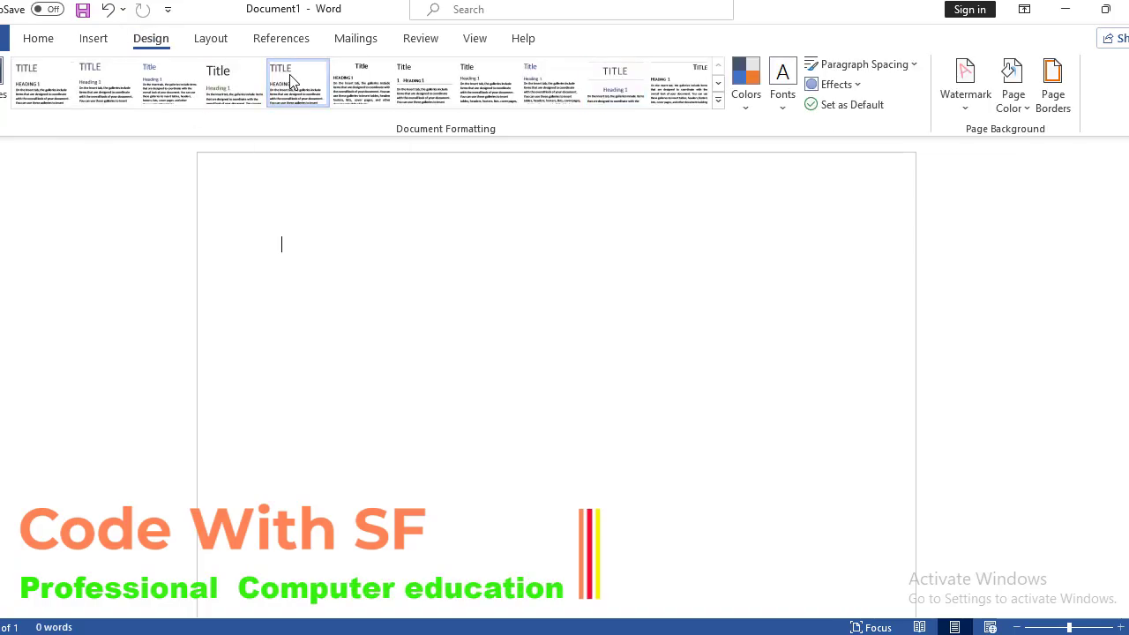
{"action": "left_click", "coordinate": [39, 38]}
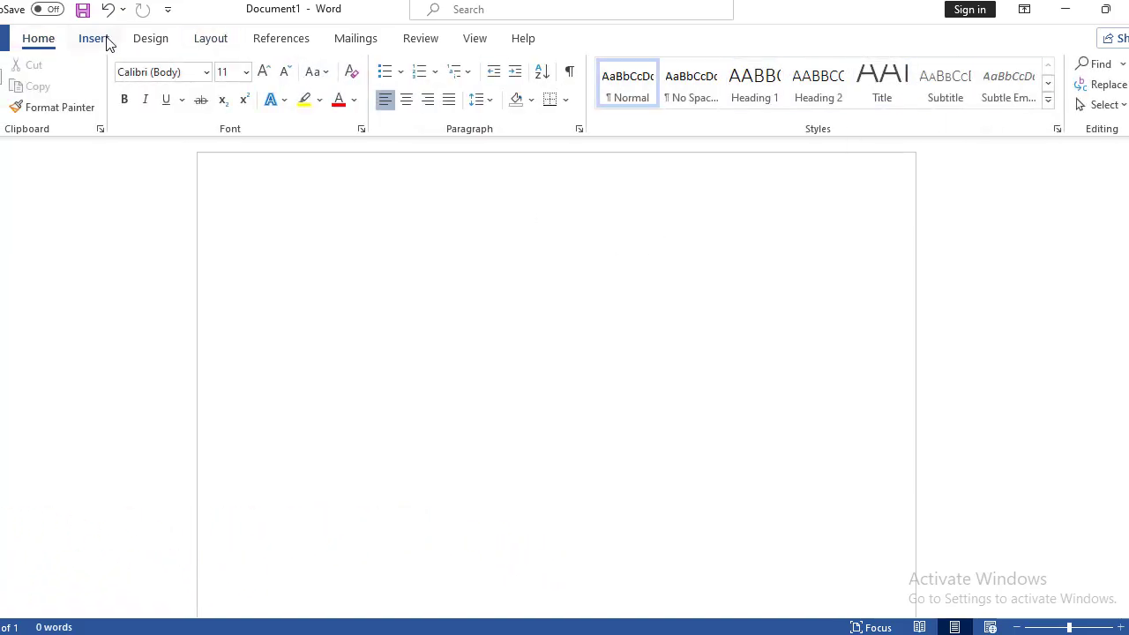
{"action": "left_click", "coordinate": [149, 46]}
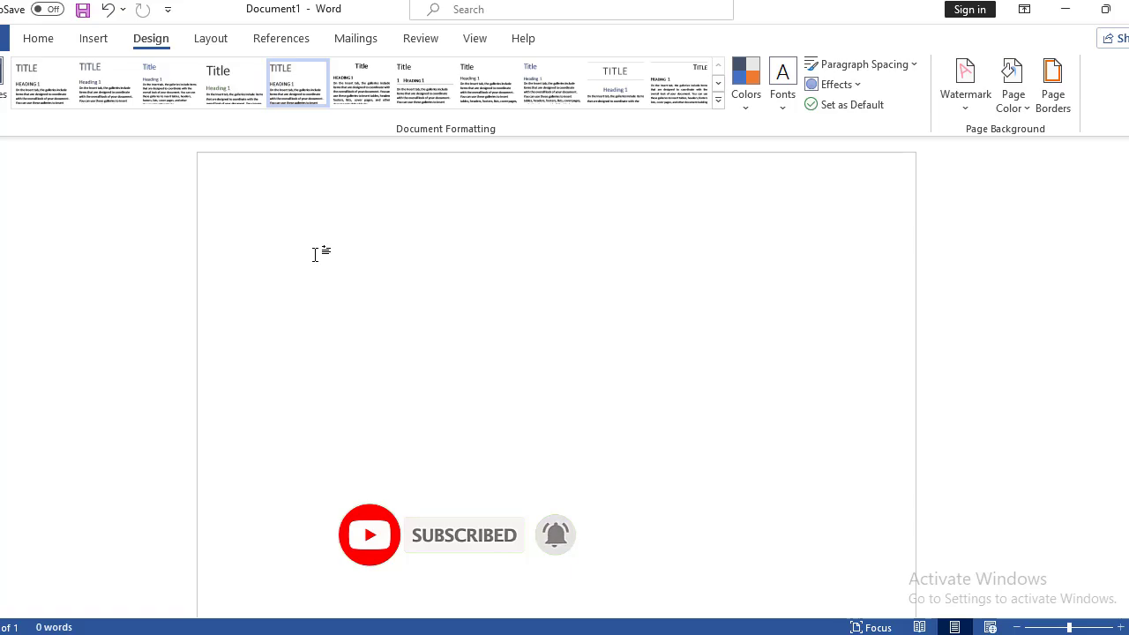
- Generate sample paragraphs in the blank document with =rand()
{"action": "type", "text": "=rand"}
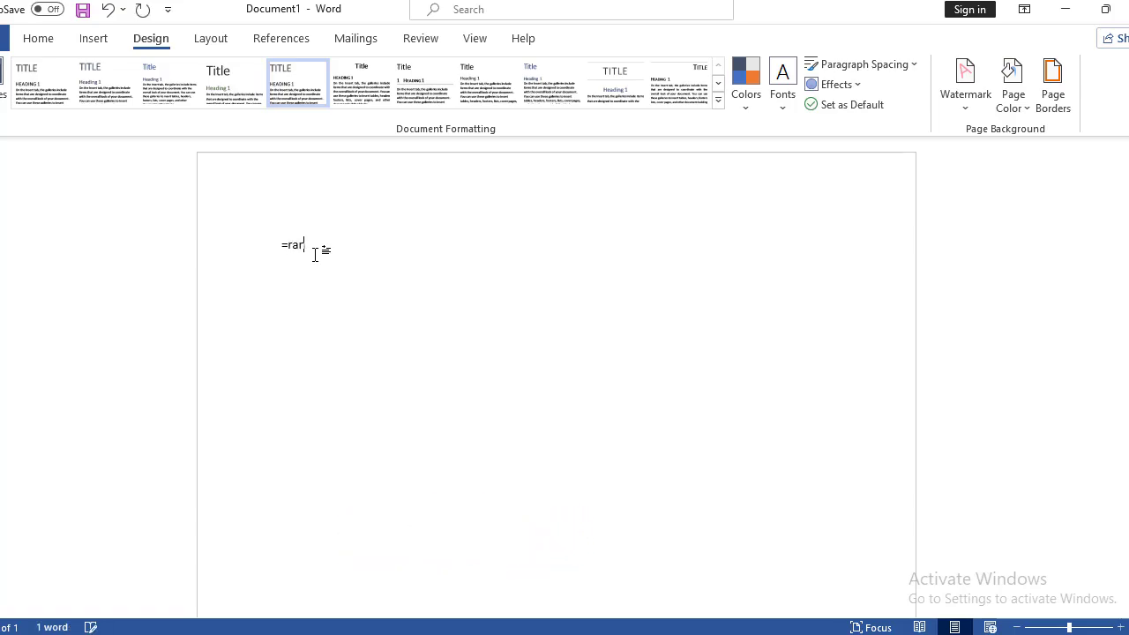
{"action": "type", "text": "()"}
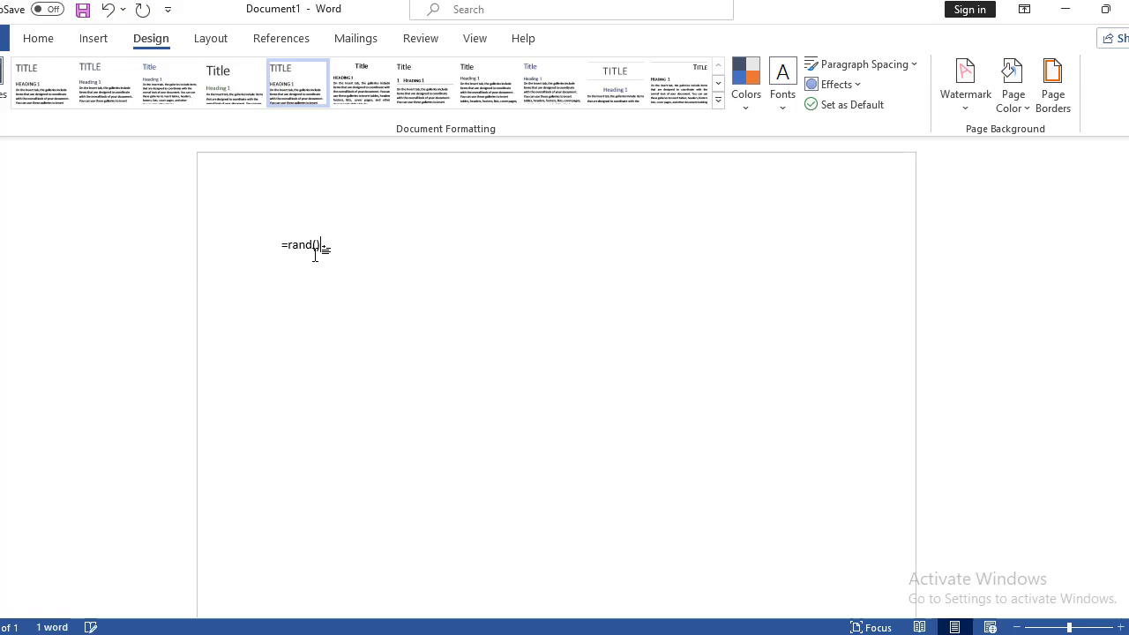
{"action": "key", "text": "Return"}
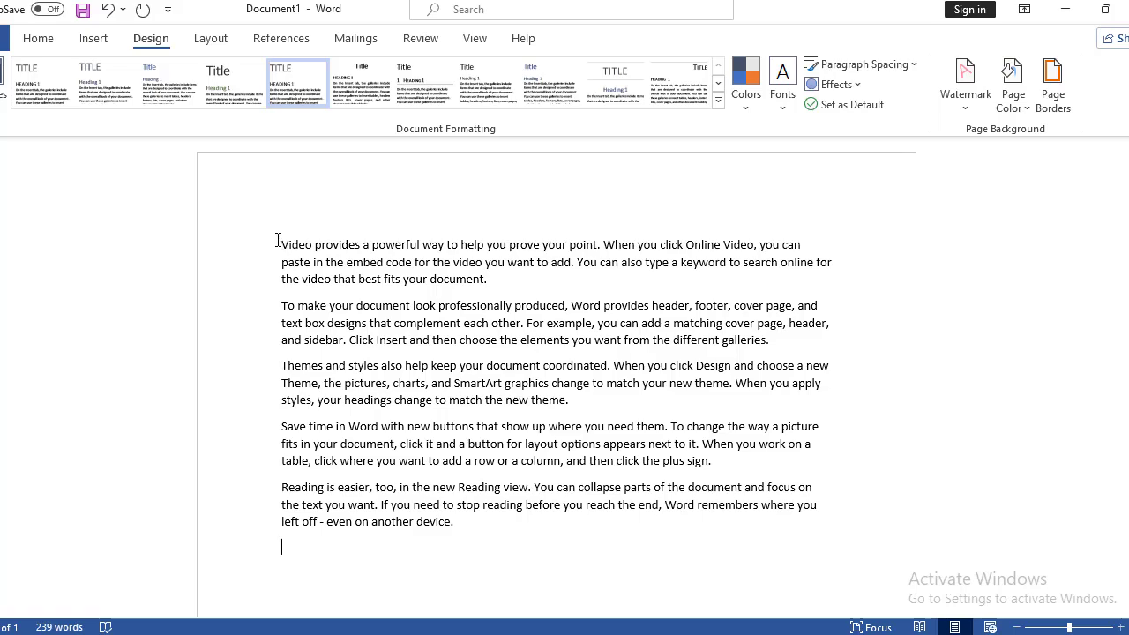
- Select the first paragraph and apply the Gallery theme to the document
{"action": "triple_click", "coordinate": [282, 244]}
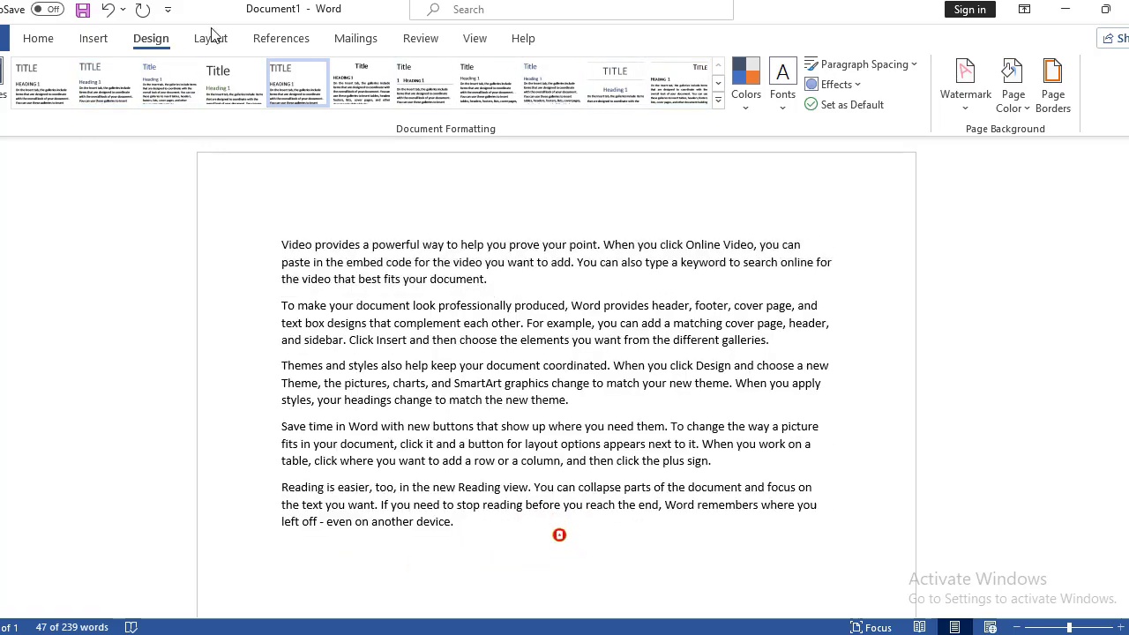
{"action": "left_click", "coordinate": [37, 38]}
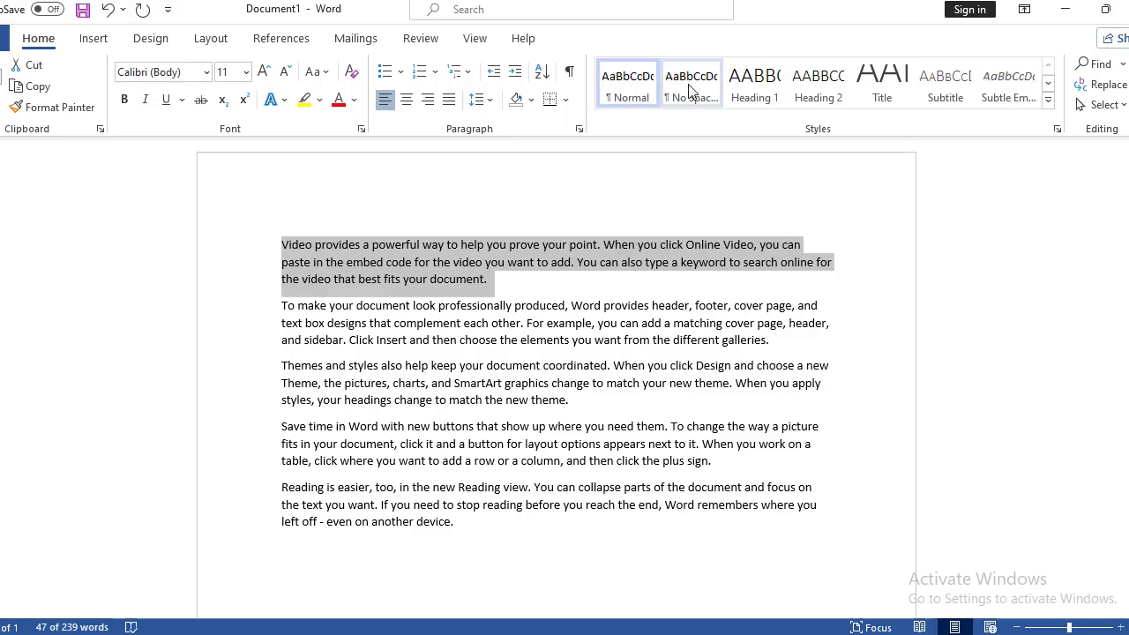
{"action": "left_click", "coordinate": [146, 38]}
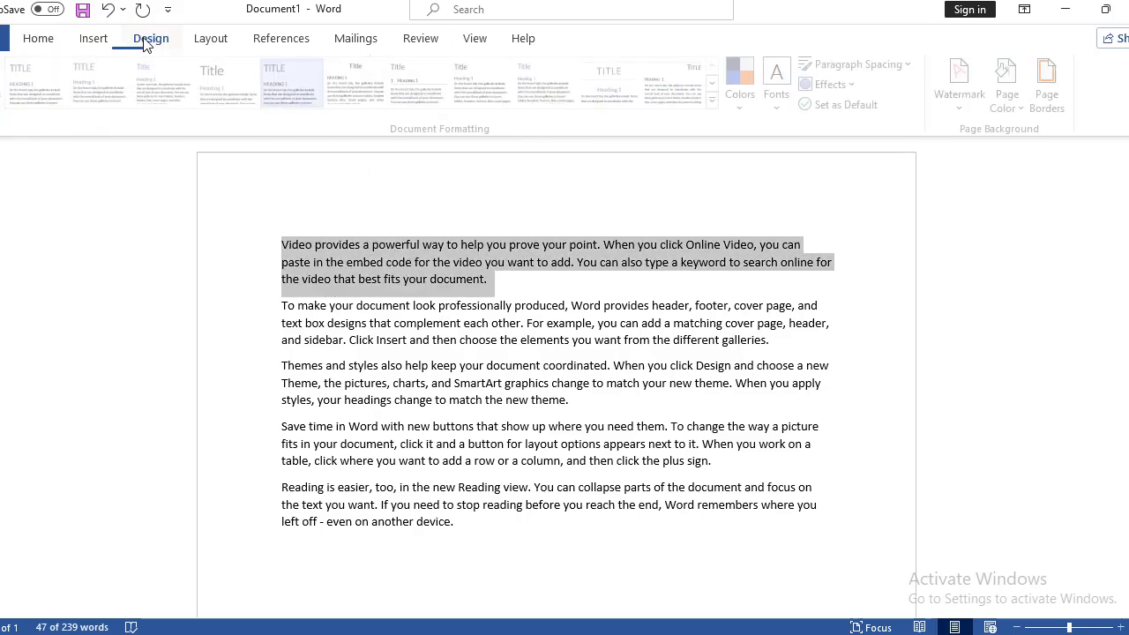
{"action": "left_click", "coordinate": [5, 86]}
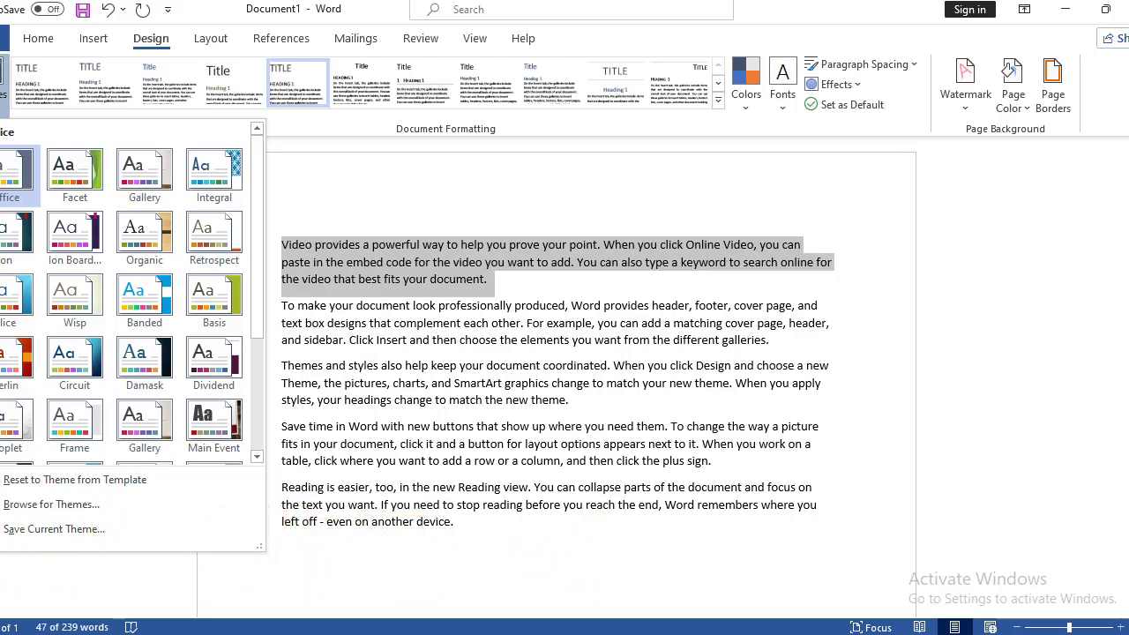
{"action": "left_click", "coordinate": [152, 189]}
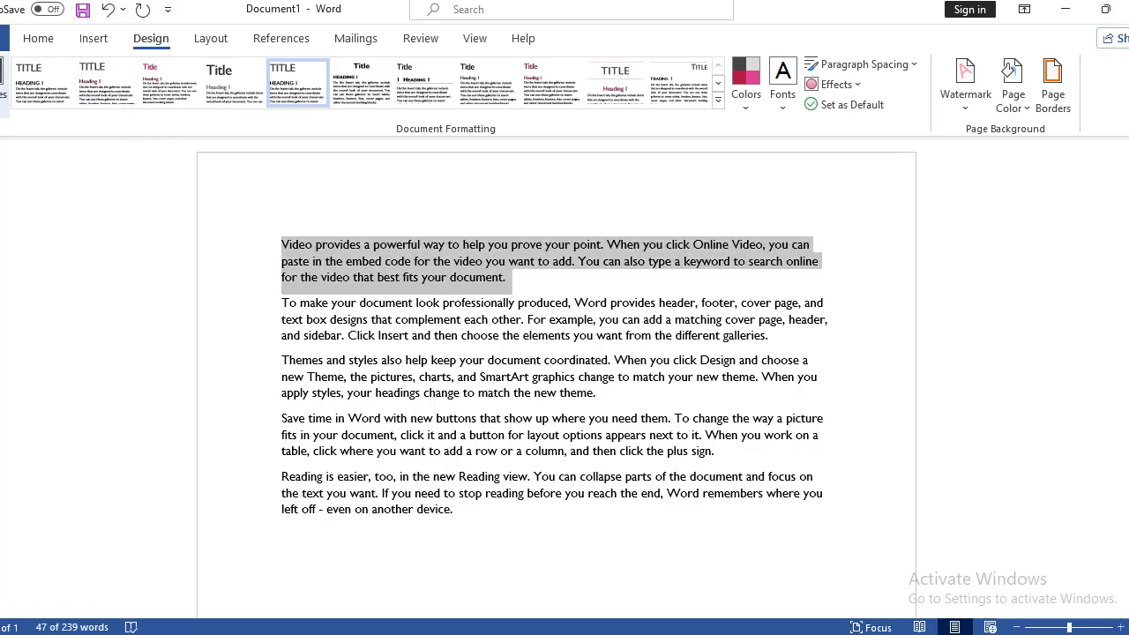
{"action": "left_click", "coordinate": [4, 84]}
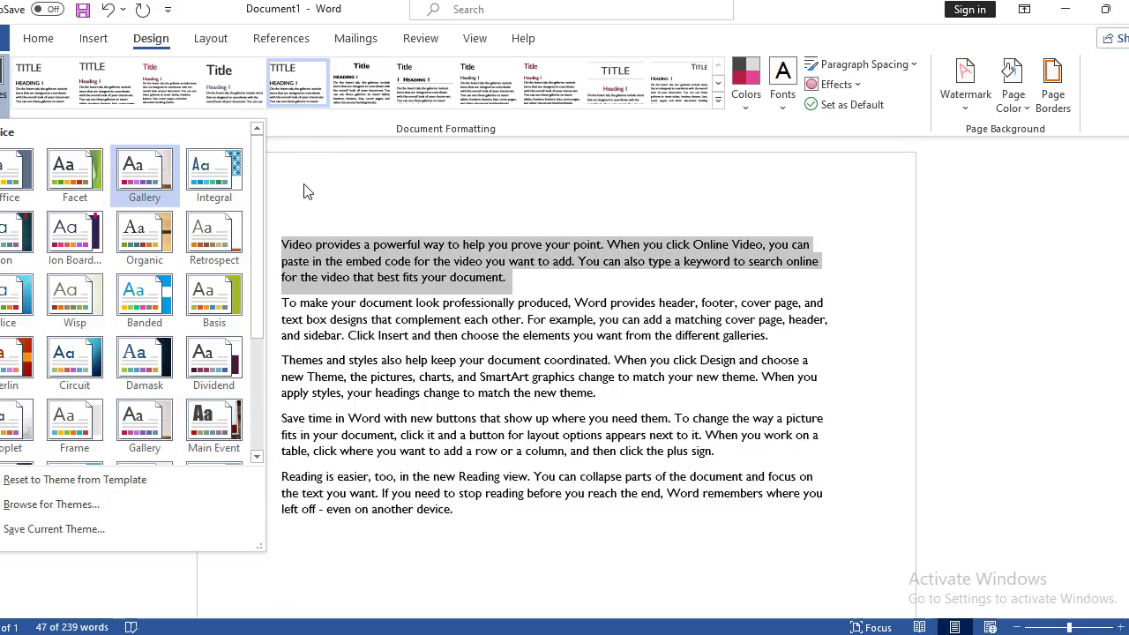
{"action": "left_click", "coordinate": [308, 190]}
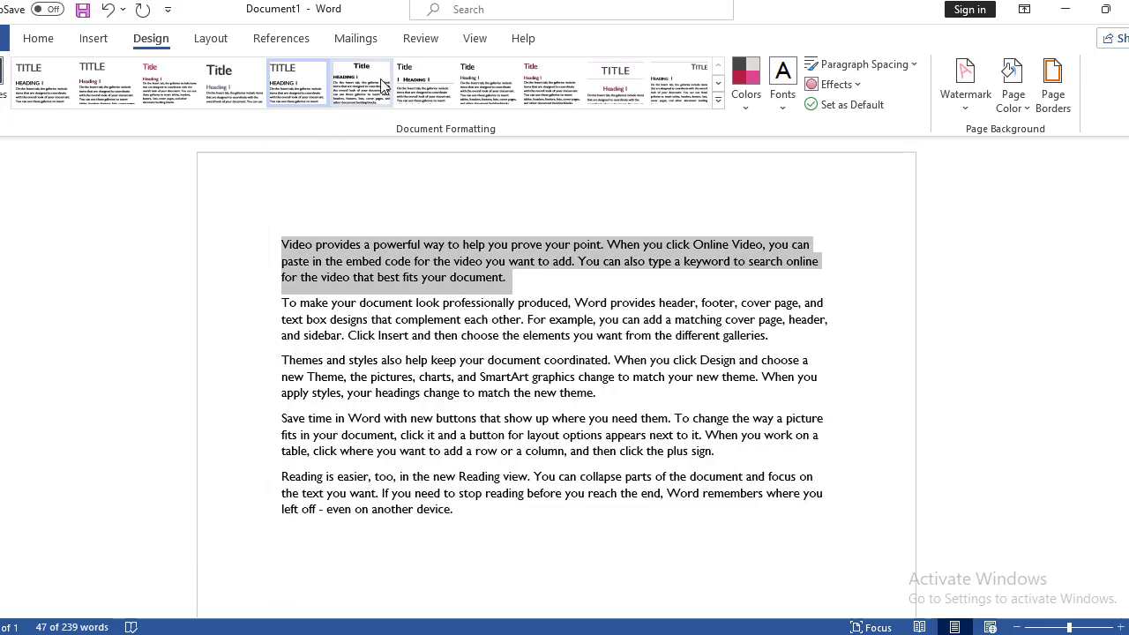
- Draw an oval about 2.64" wide below the last paragraph and stretch it to about 1.87" high
{"action": "left_click", "coordinate": [743, 104]}
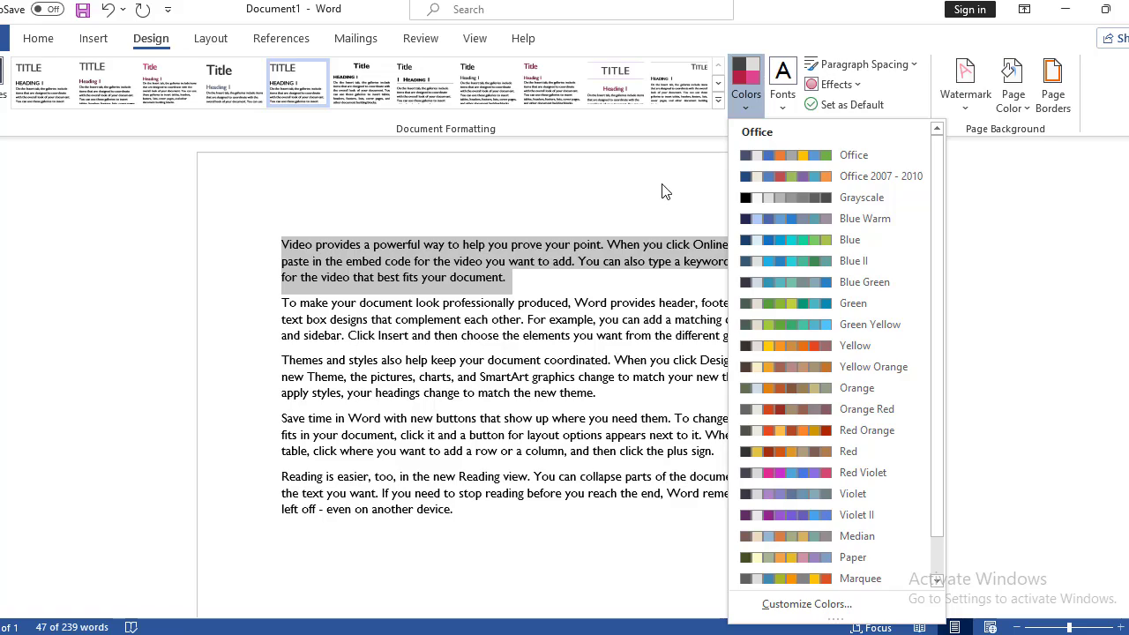
{"action": "left_click", "coordinate": [93, 43]}
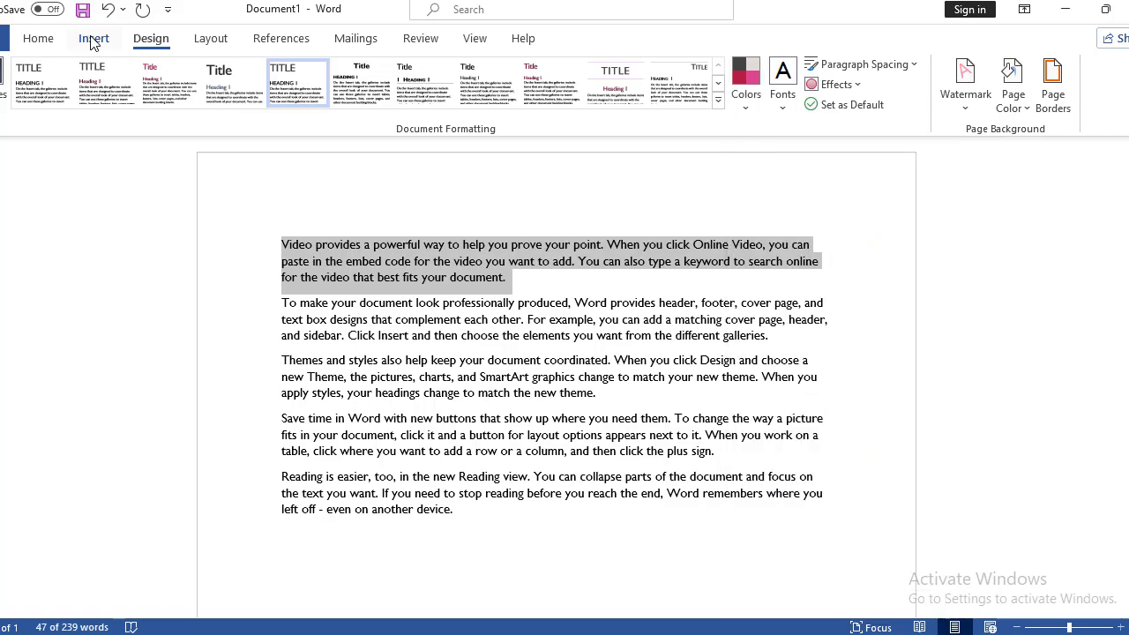
{"action": "left_click", "coordinate": [92, 40]}
{"action": "left_click", "coordinate": [195, 65]}
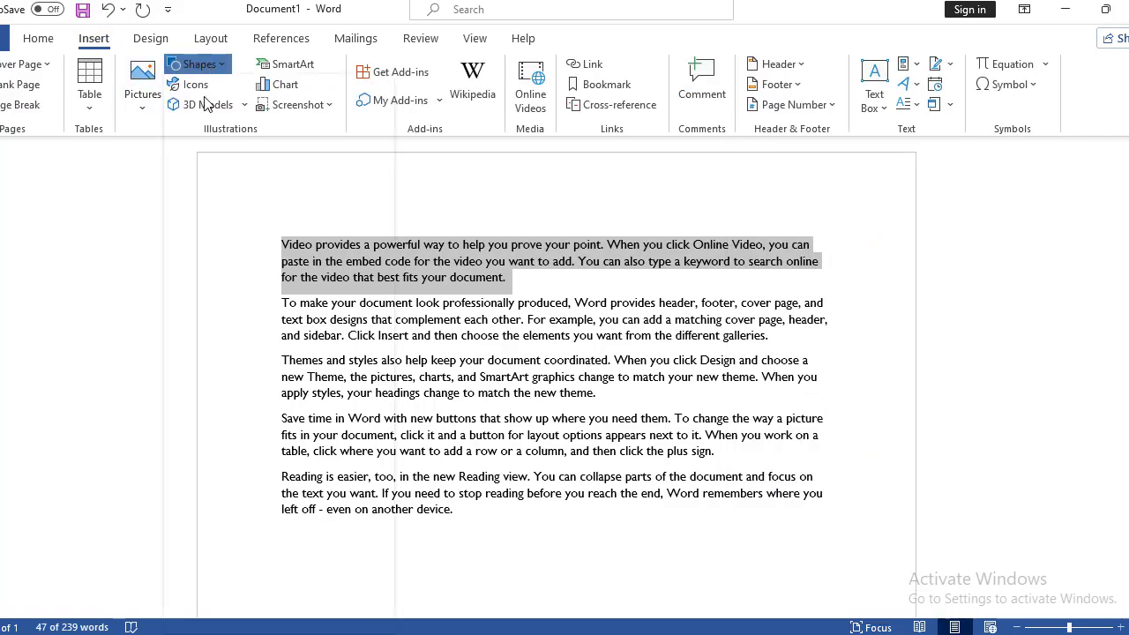
{"action": "left_click", "coordinate": [250, 112]}
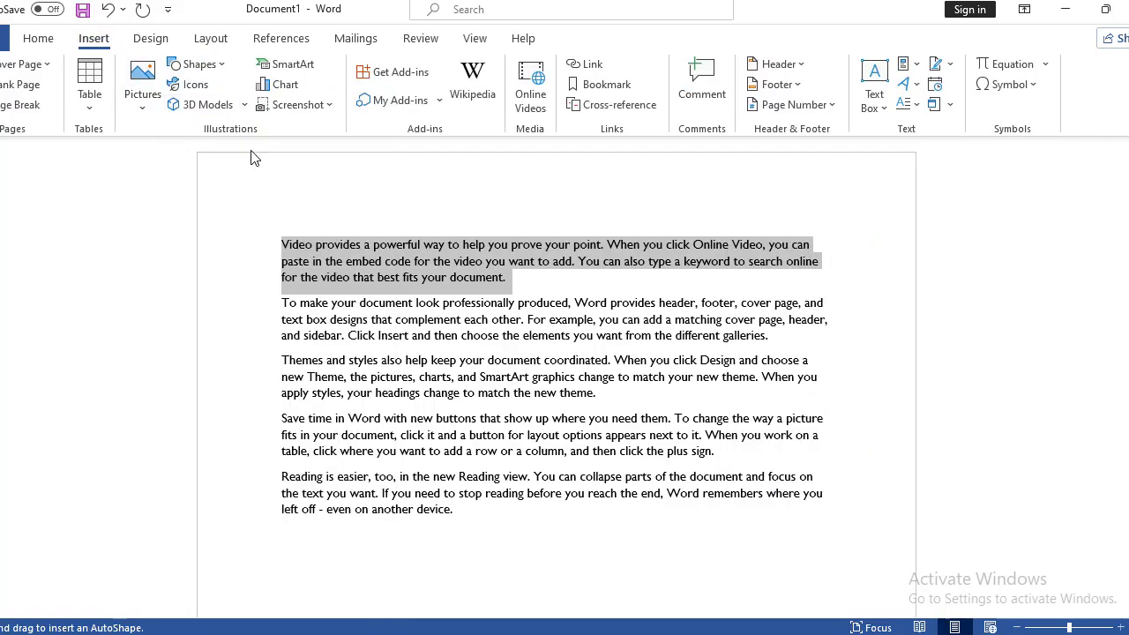
{"action": "left_click_drag", "start_coordinate": [387, 551], "coordinate": [611, 624]}
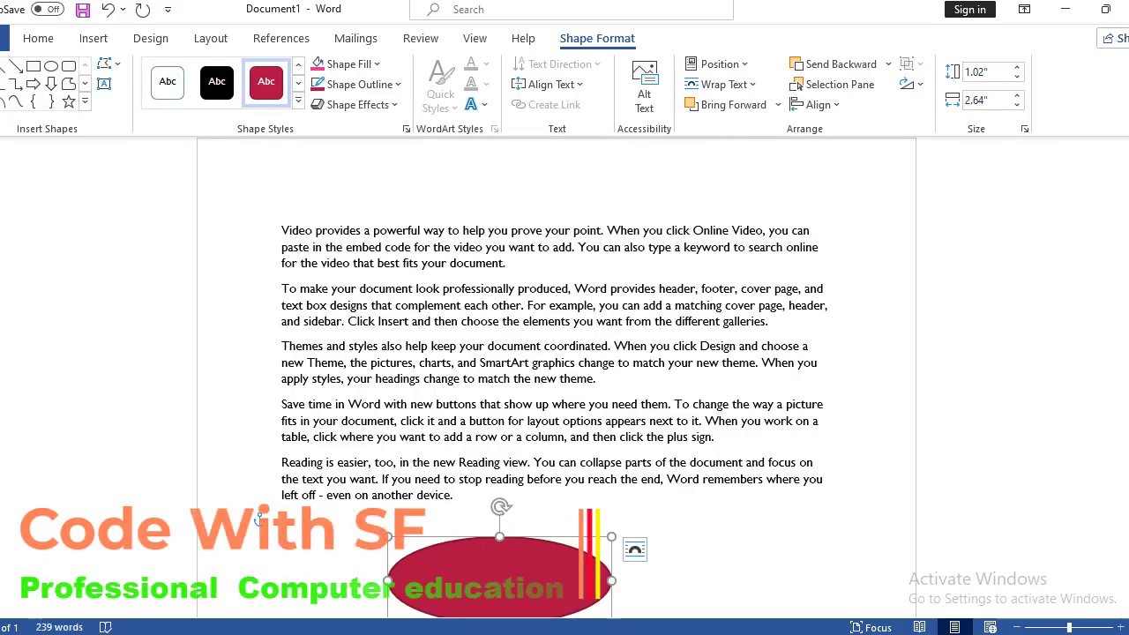
{"action": "scroll", "coordinate": [556, 379], "scroll_direction": "down", "scroll_amount": 2}
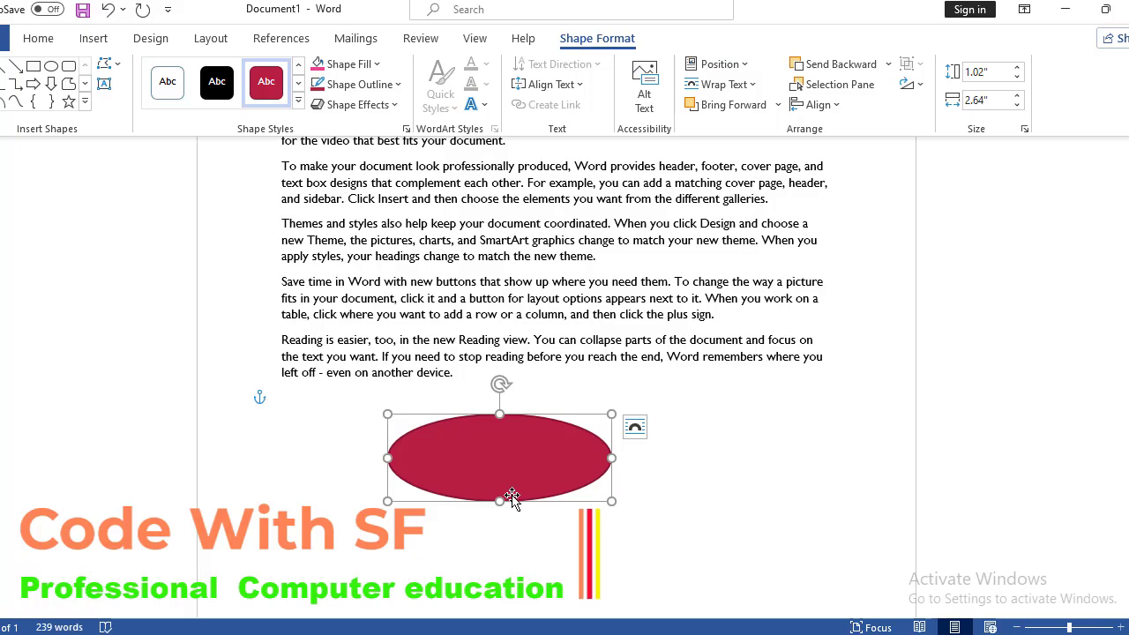
{"action": "left_click_drag", "start_coordinate": [499, 501], "coordinate": [500, 573]}
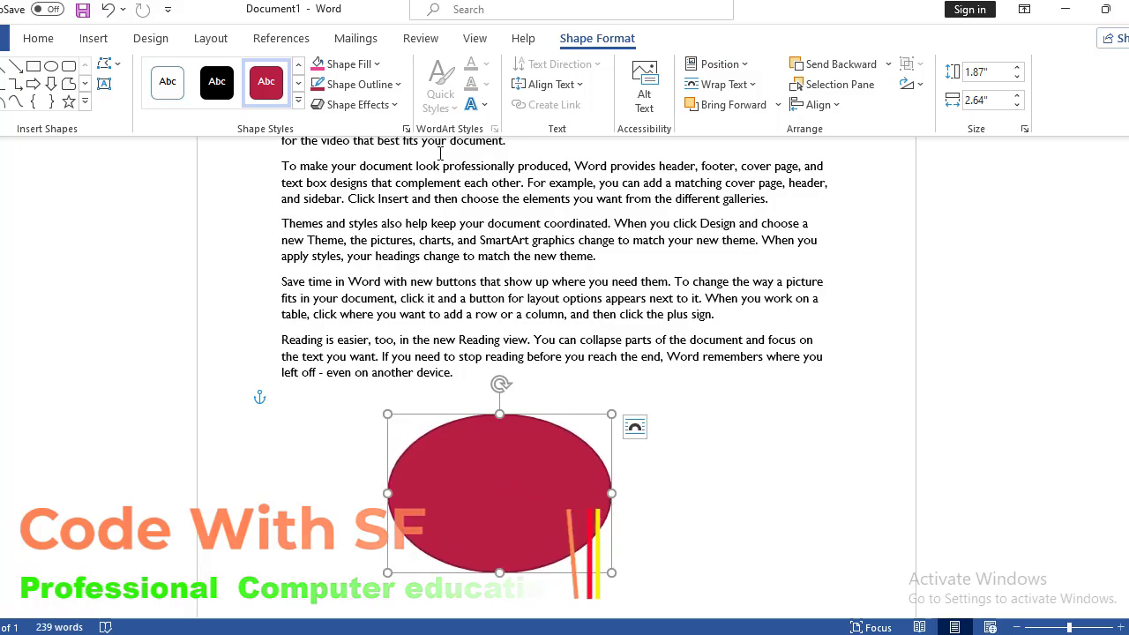
- Change the theme colors to Grayscale and check the theme colors offered for the oval's fill
{"action": "left_click", "coordinate": [151, 39]}
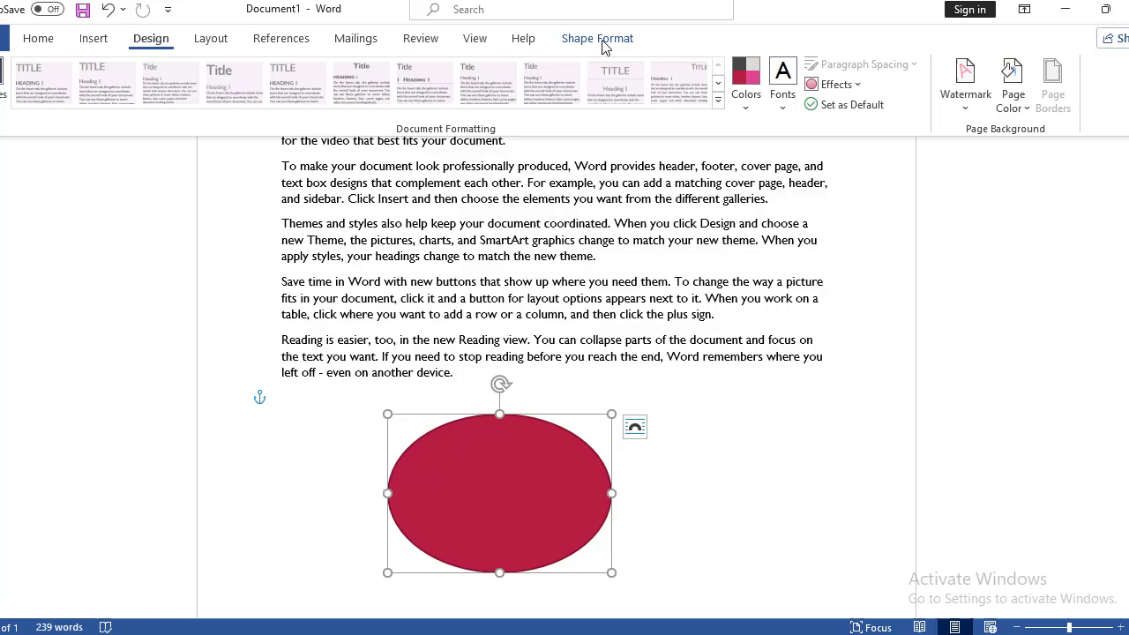
{"action": "left_click", "coordinate": [753, 107]}
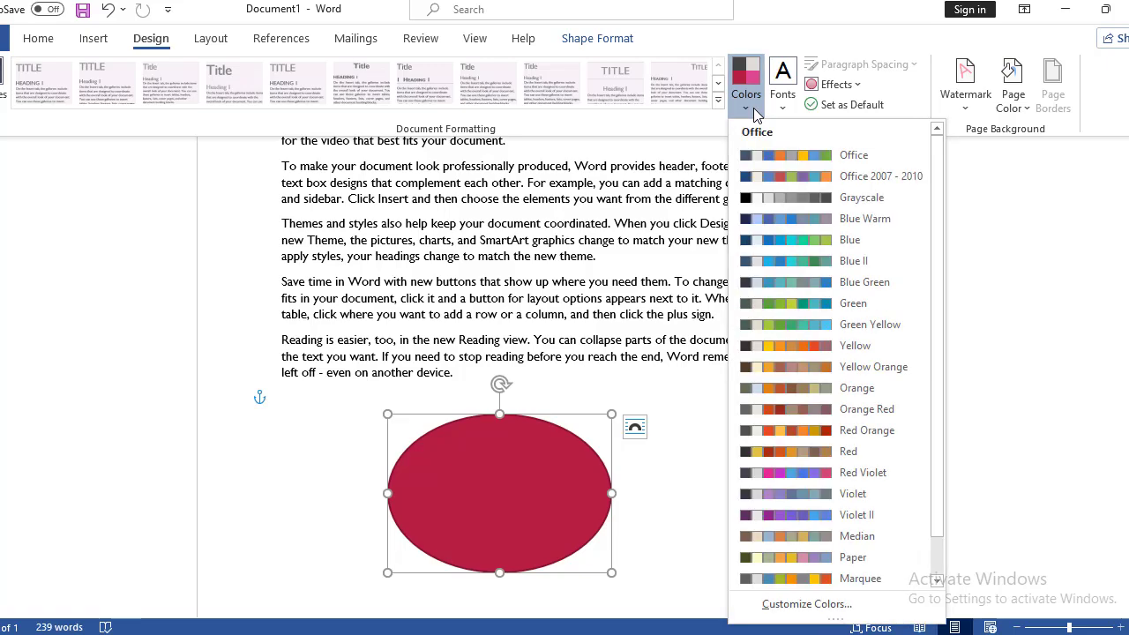
{"action": "left_click", "coordinate": [813, 197]}
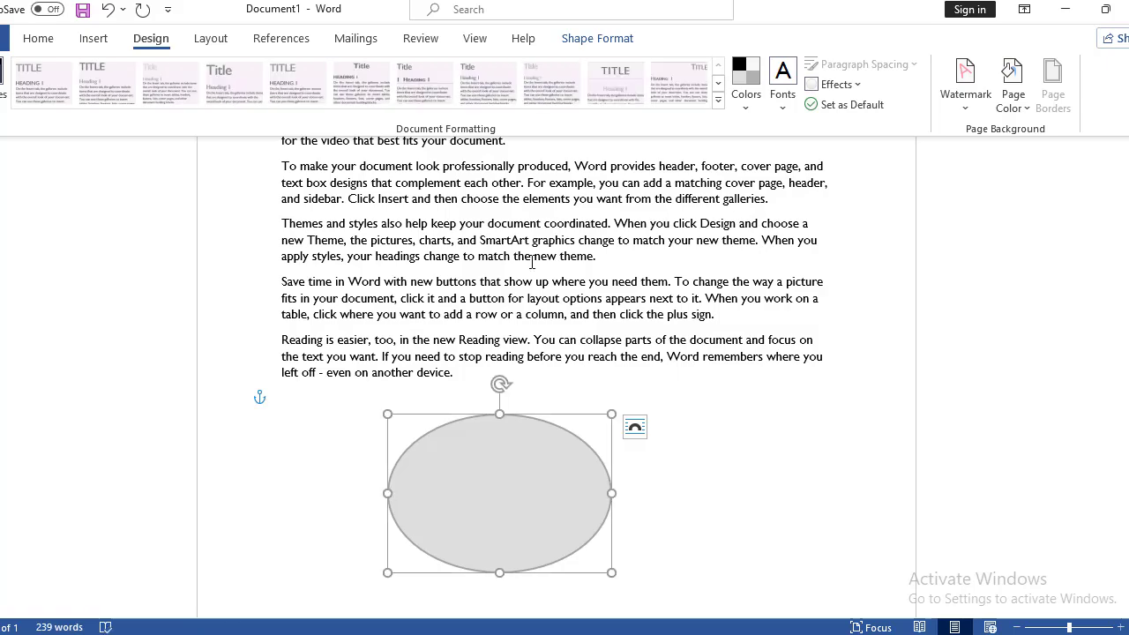
{"action": "left_click", "coordinate": [600, 39]}
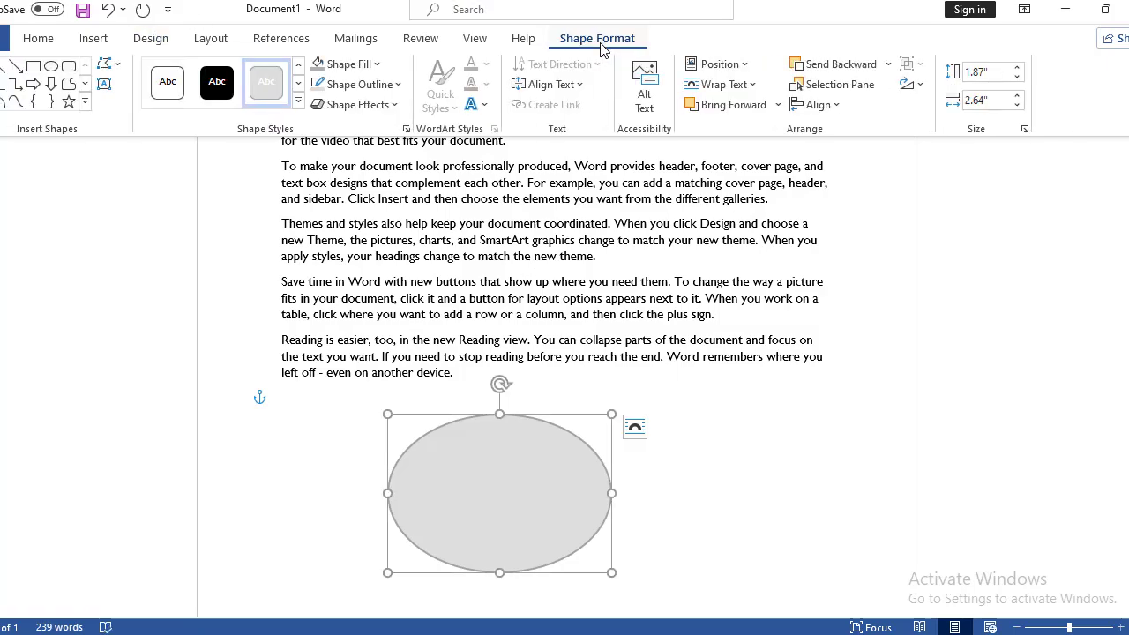
{"action": "left_click", "coordinate": [374, 67]}
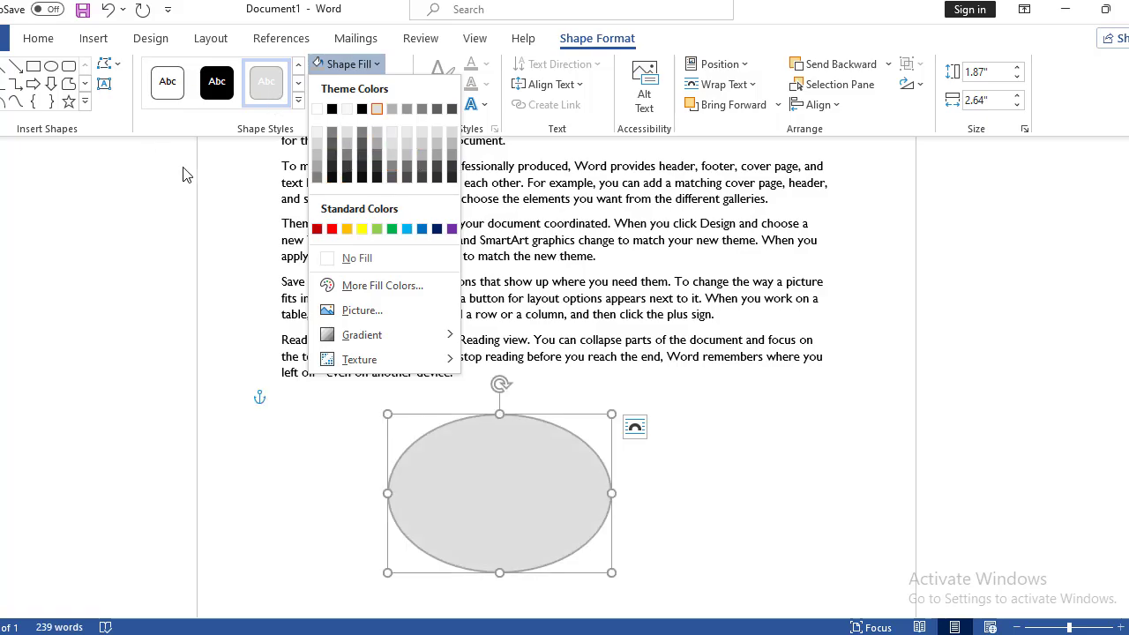
- Select the "Themes and styles" paragraph and preview the Office and Office 2007 - 2010 theme fonts on the document without applying them
{"action": "left_click", "coordinate": [141, 44]}
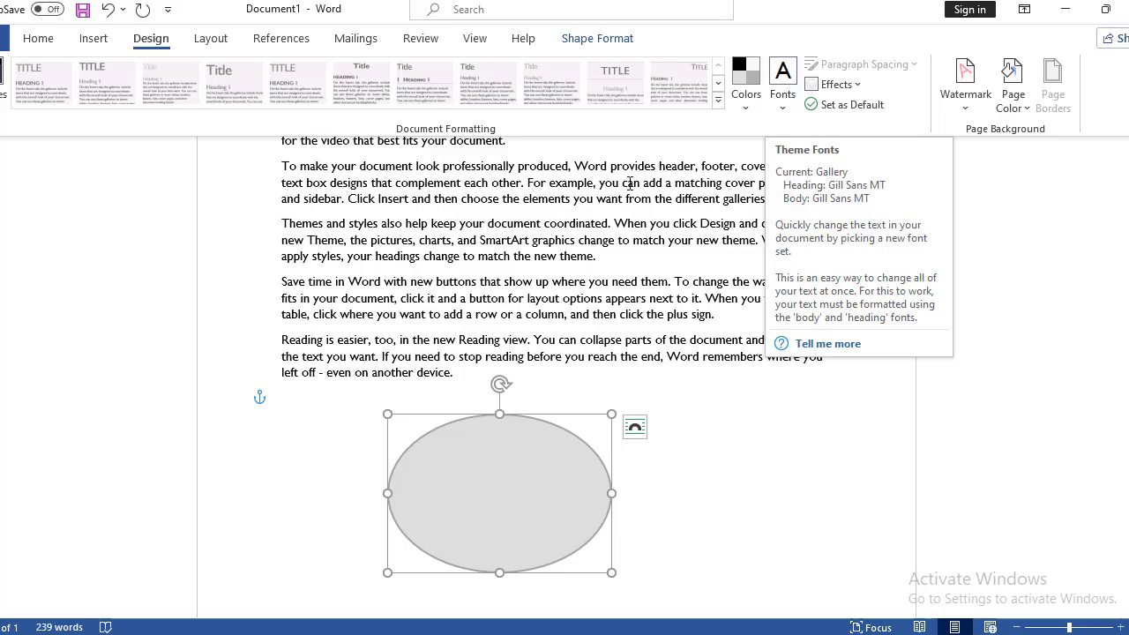
{"action": "left_click_drag", "start_coordinate": [614, 256], "coordinate": [276, 231]}
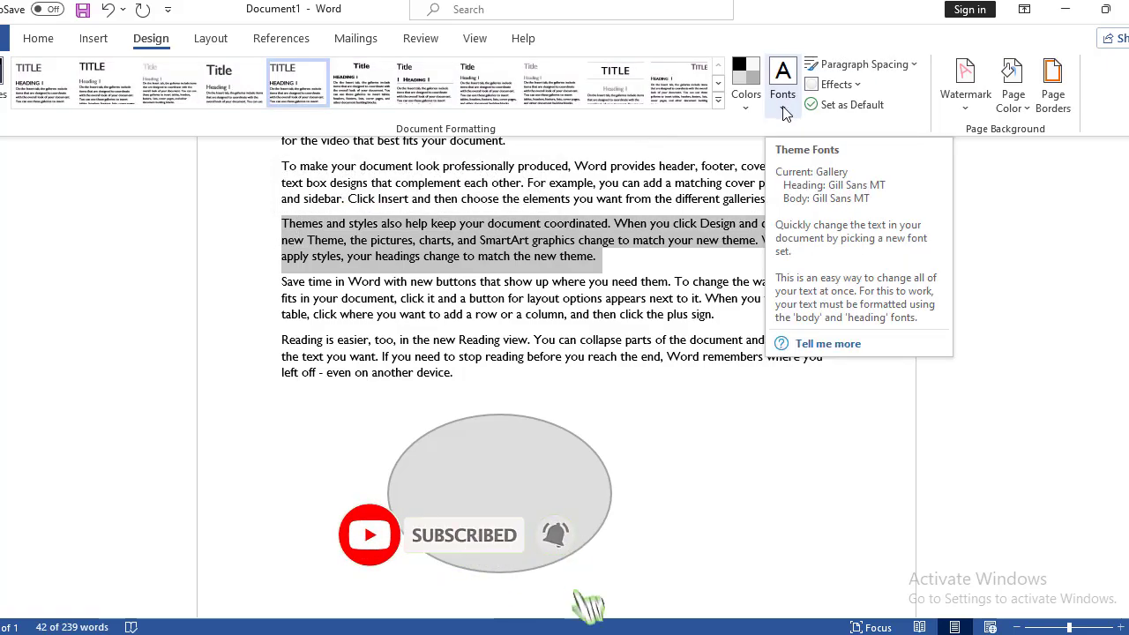
{"action": "left_click", "coordinate": [787, 106]}
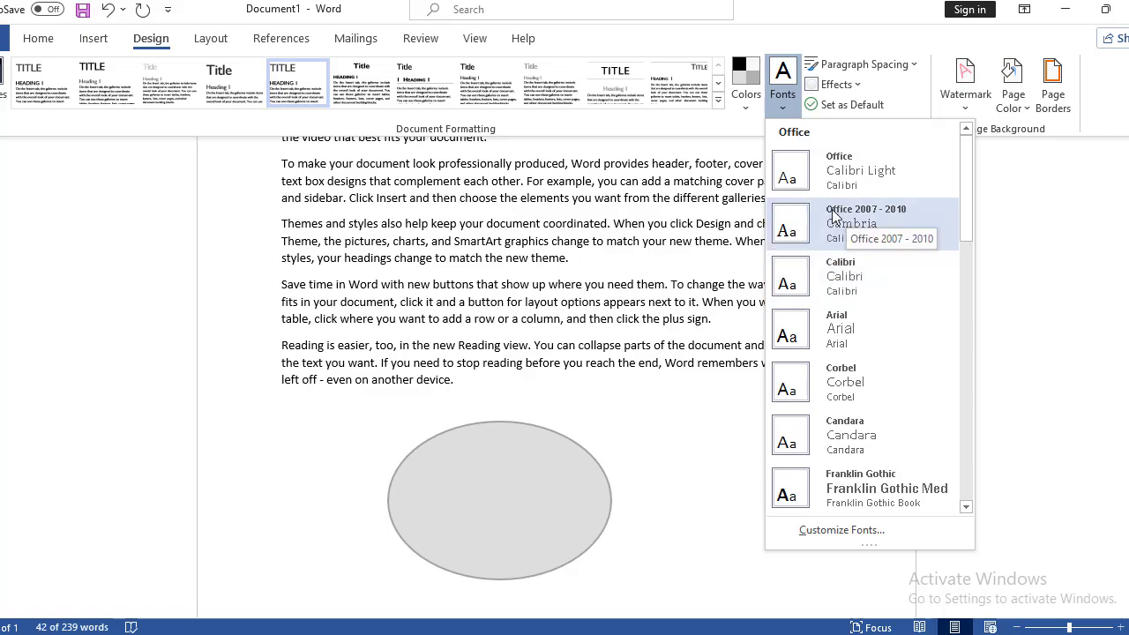
{"action": "left_click", "coordinate": [782, 110]}
{"action": "left_click", "coordinate": [782, 110]}
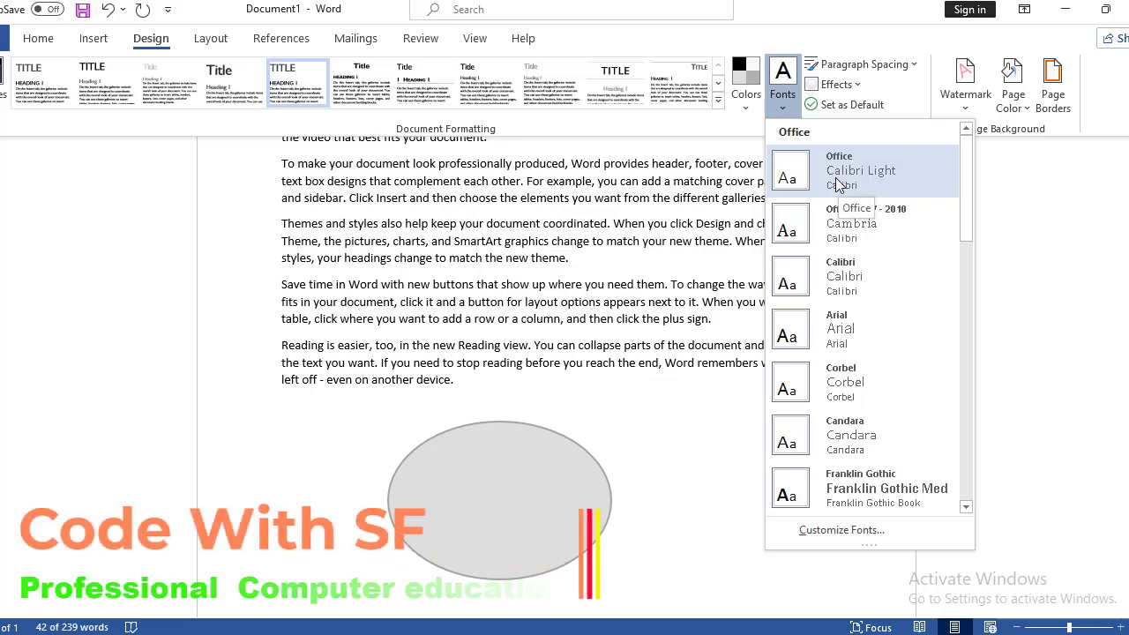
{"action": "left_click", "coordinate": [742, 155]}
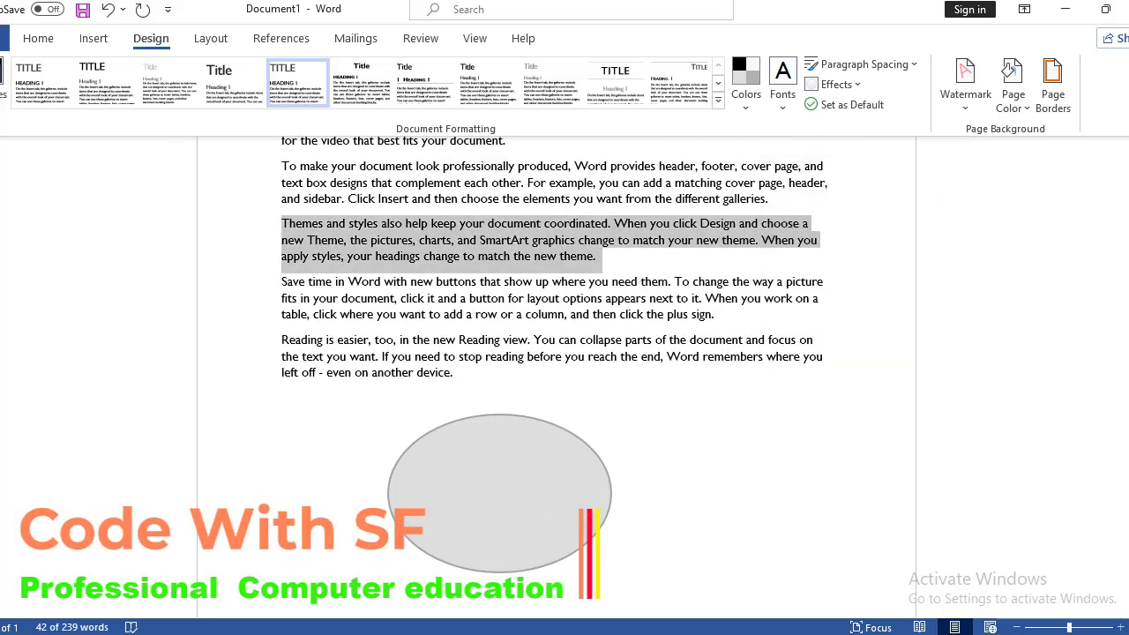
- Check the selected paragraph's body font and the heading and body theme fonts offered for it
{"action": "left_click", "coordinate": [53, 44]}
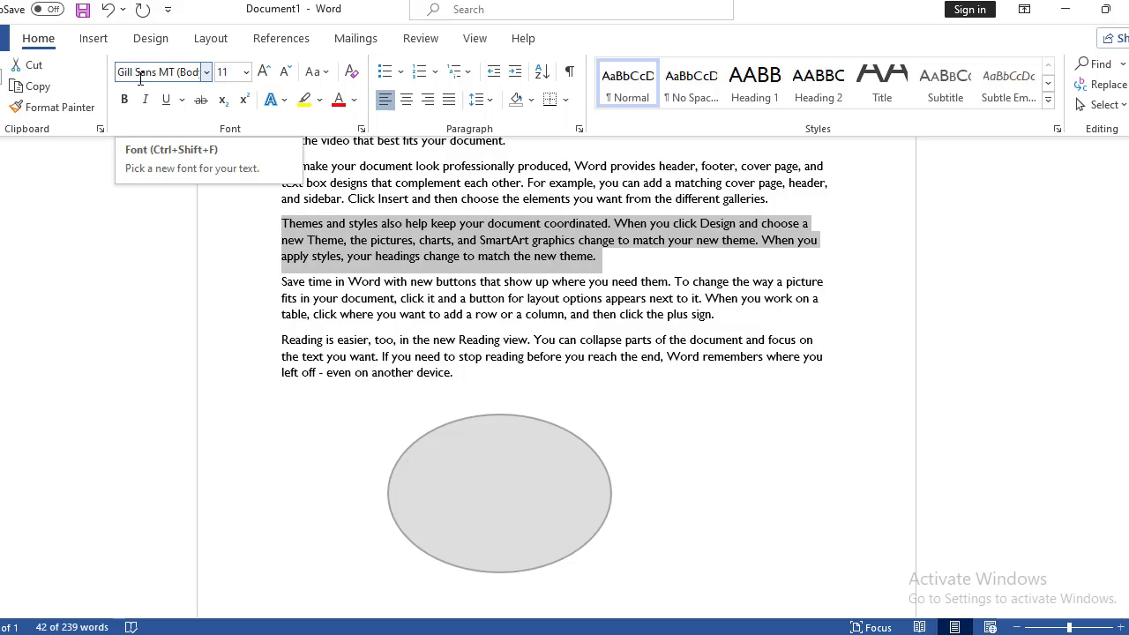
{"action": "left_click", "coordinate": [151, 38]}
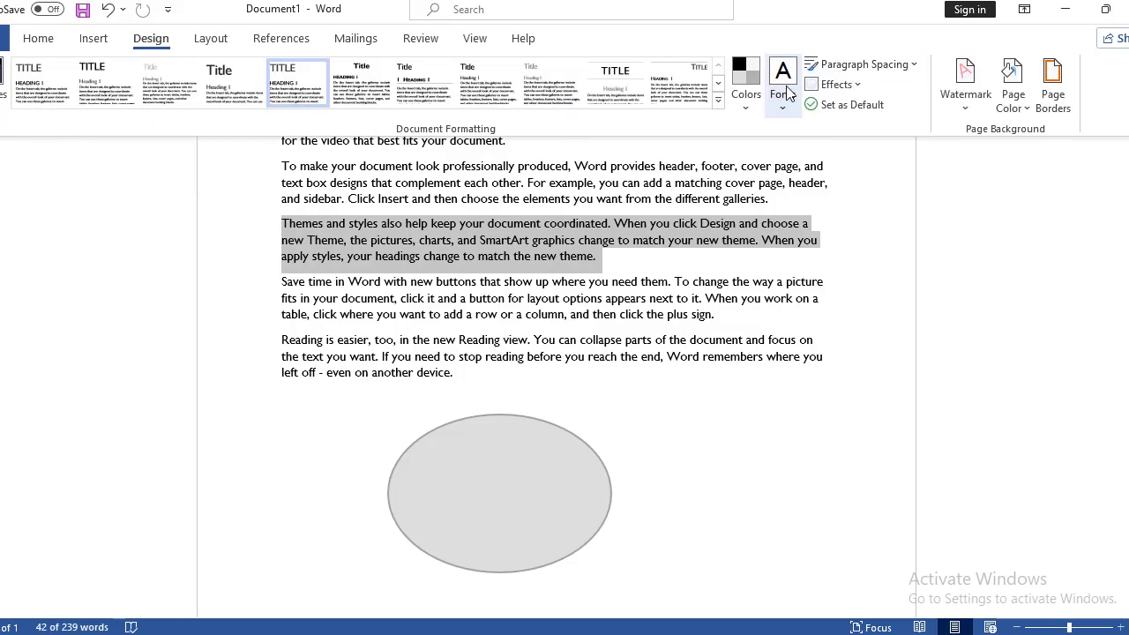
{"action": "left_click", "coordinate": [783, 89]}
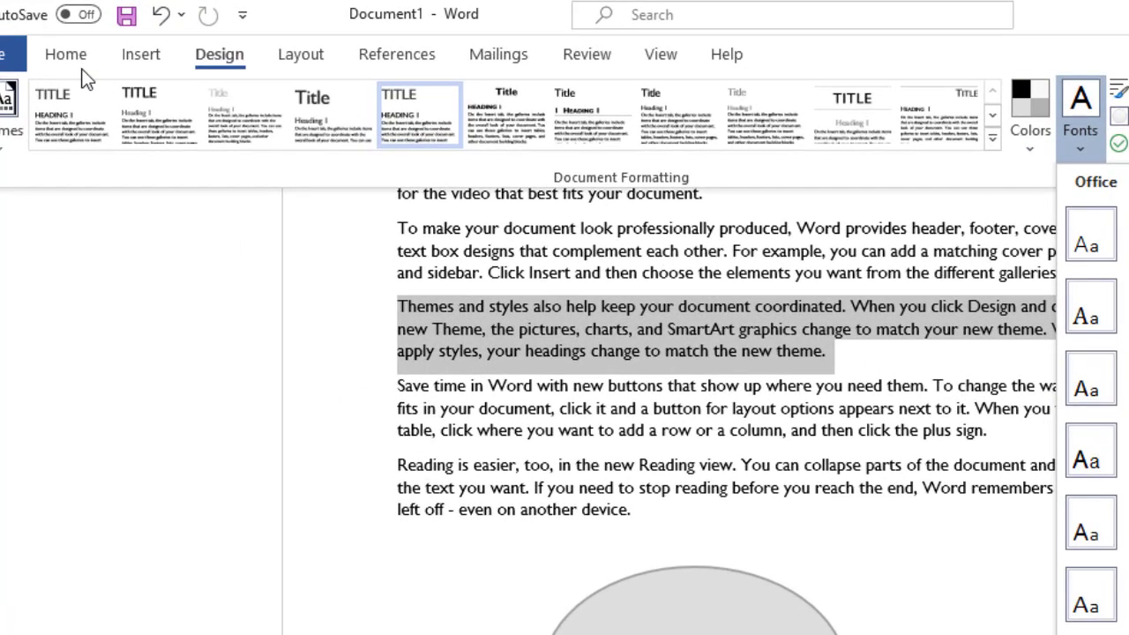
{"action": "left_click", "coordinate": [68, 60]}
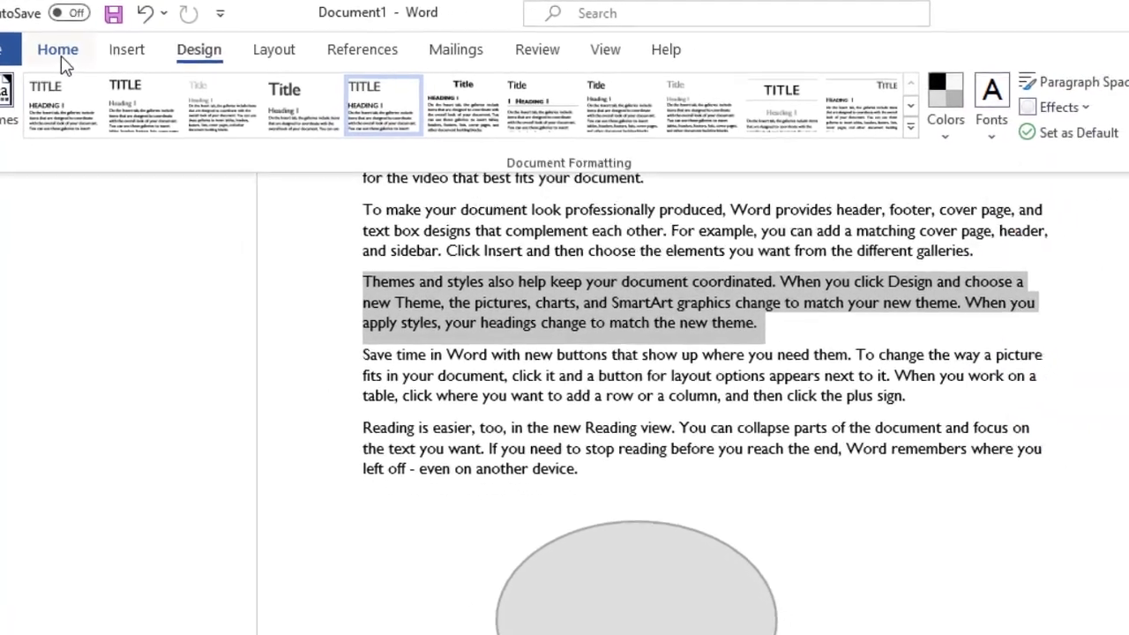
{"action": "left_click", "coordinate": [67, 56]}
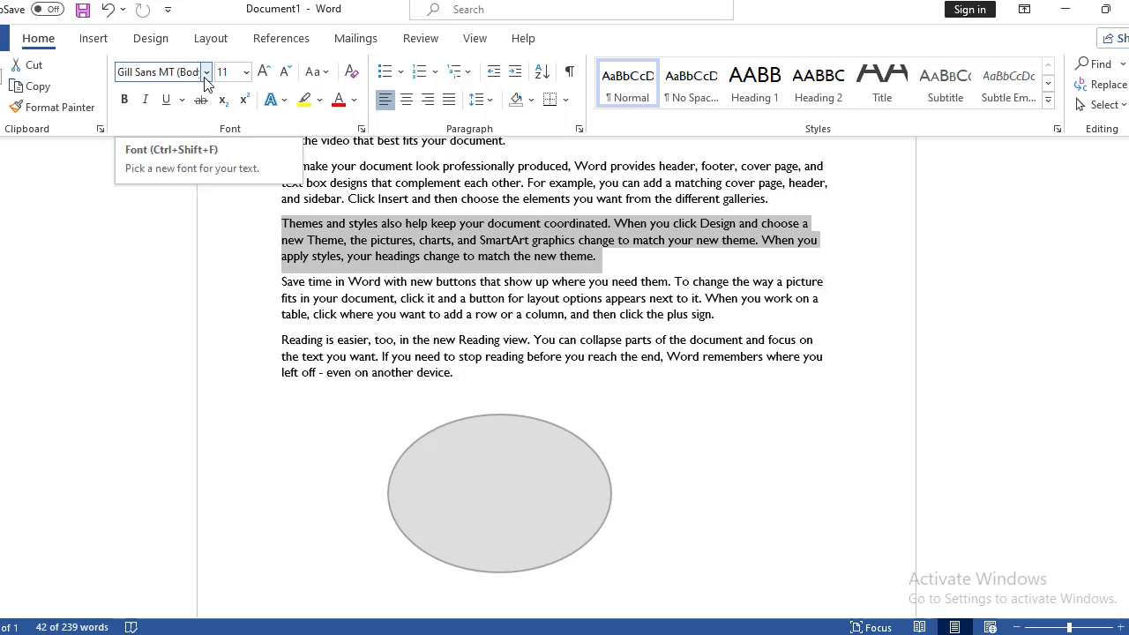
{"action": "left_click", "coordinate": [206, 74]}
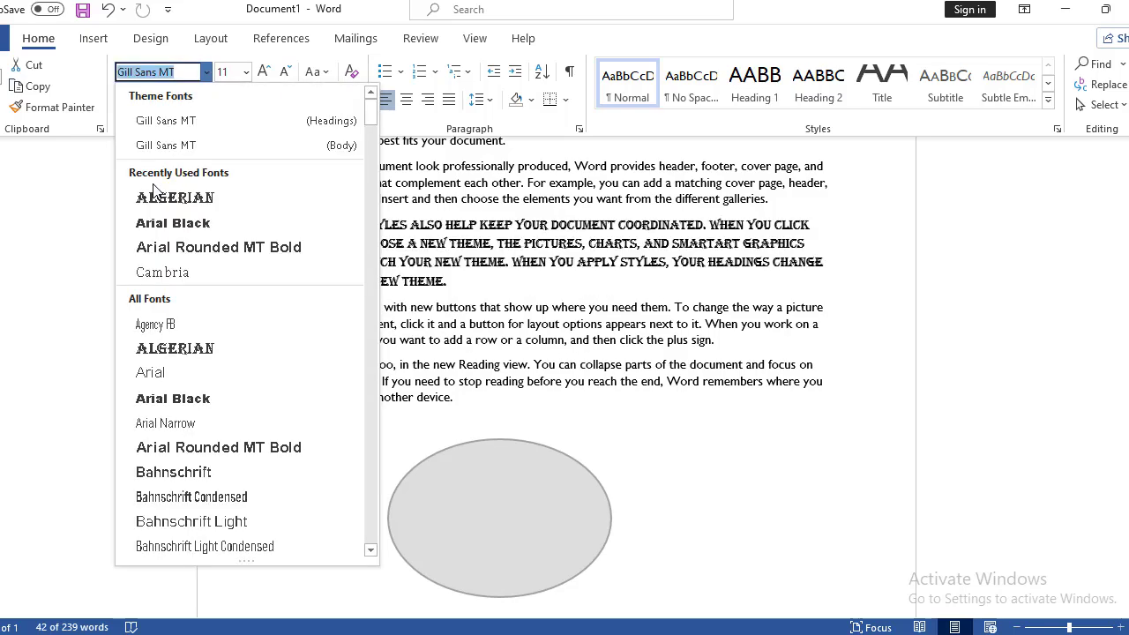
{"action": "left_click", "coordinate": [147, 40]}
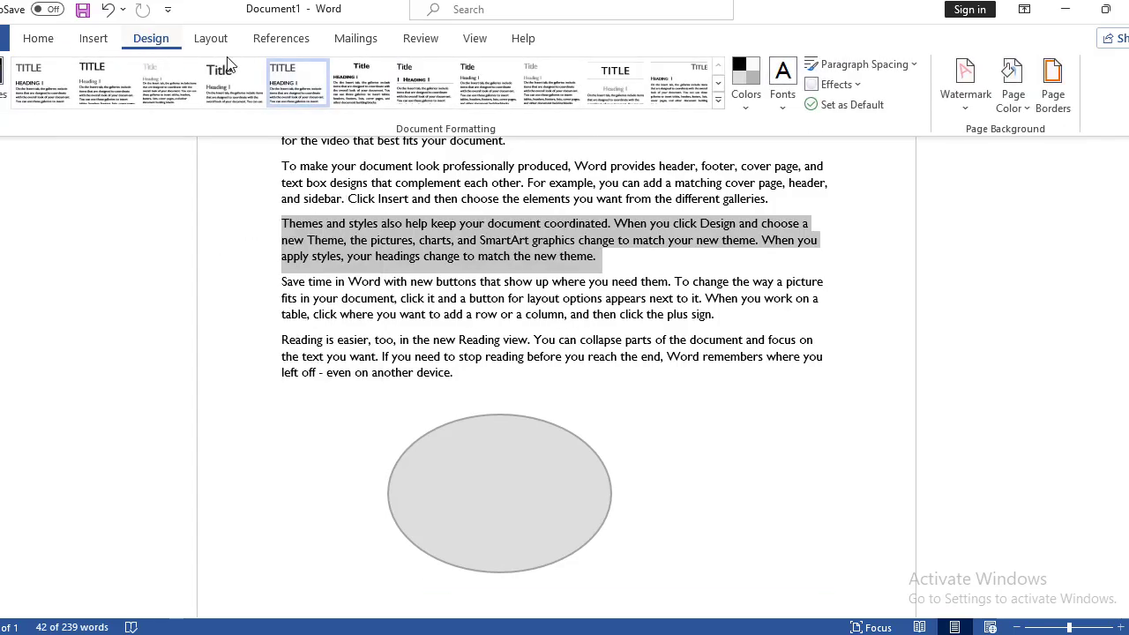
- Apply the Arial theme fonts to the document and check the selected paragraph's font
{"action": "left_click", "coordinate": [779, 114]}
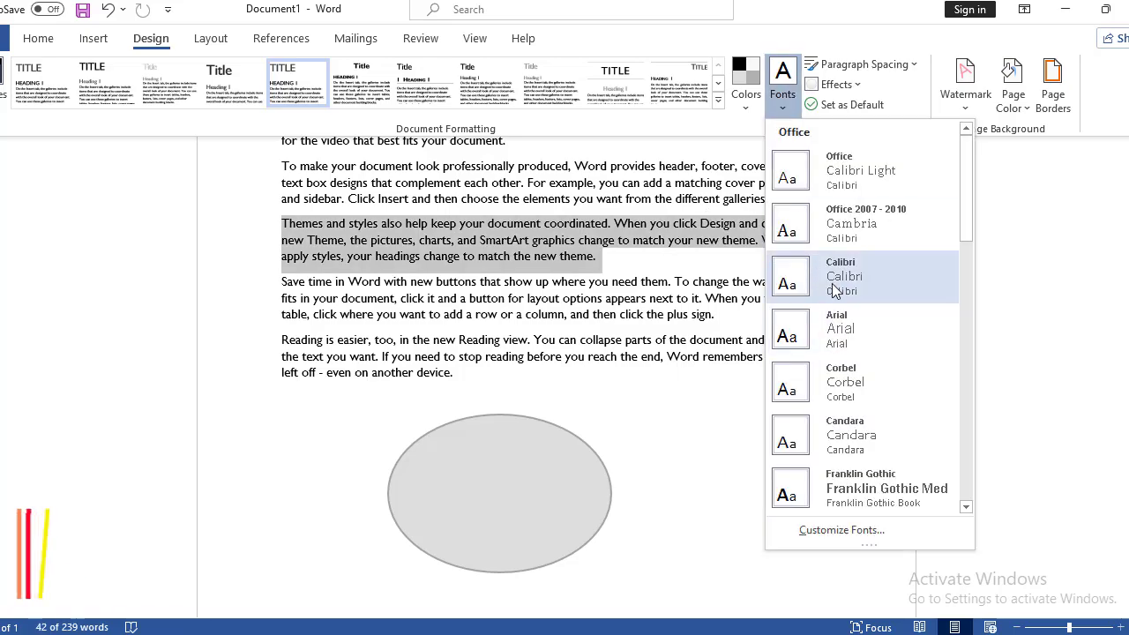
{"action": "left_click", "coordinate": [979, 190]}
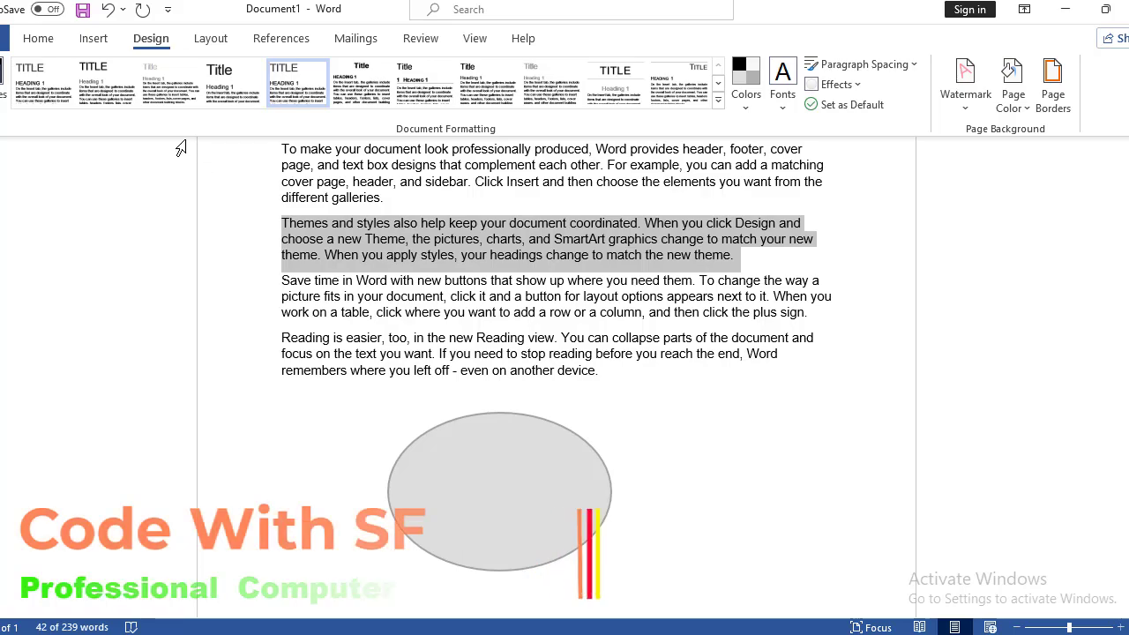
{"action": "left_click", "coordinate": [38, 39]}
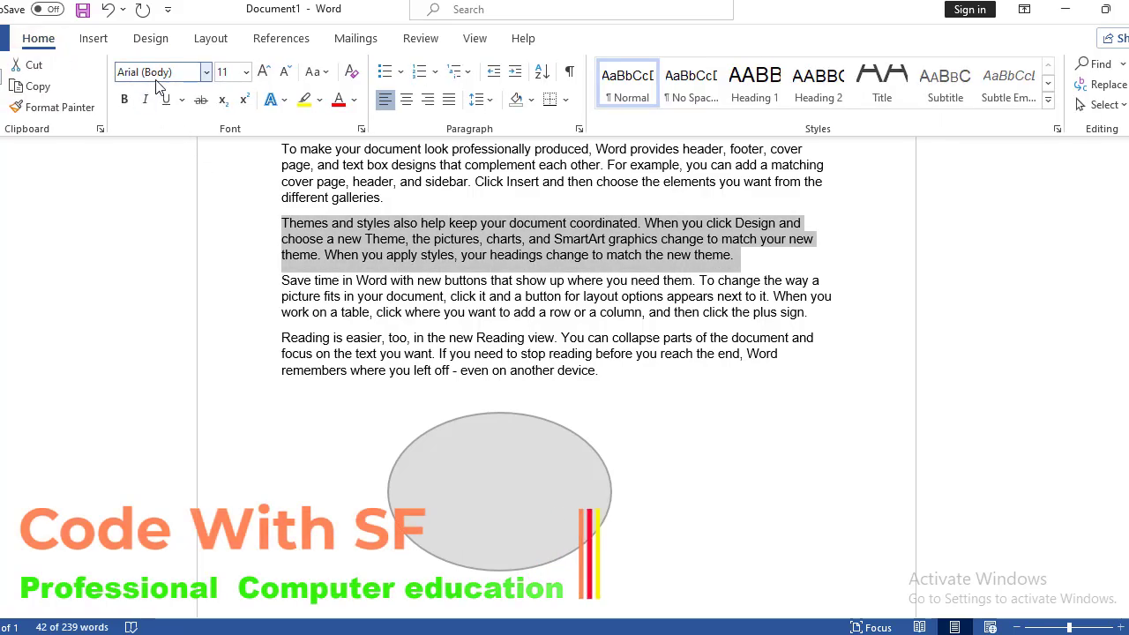
{"action": "left_click", "coordinate": [151, 40]}
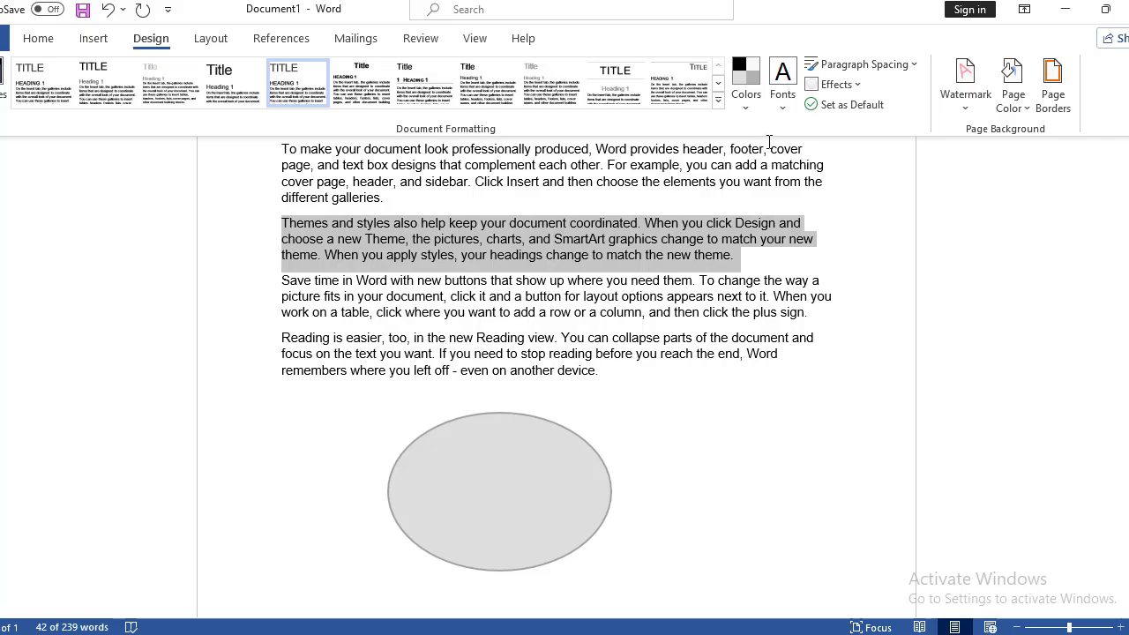
- Set the document's paragraph spacing to Open and make the current style set and theme the default for new blank documents
{"action": "left_click", "coordinate": [909, 66]}
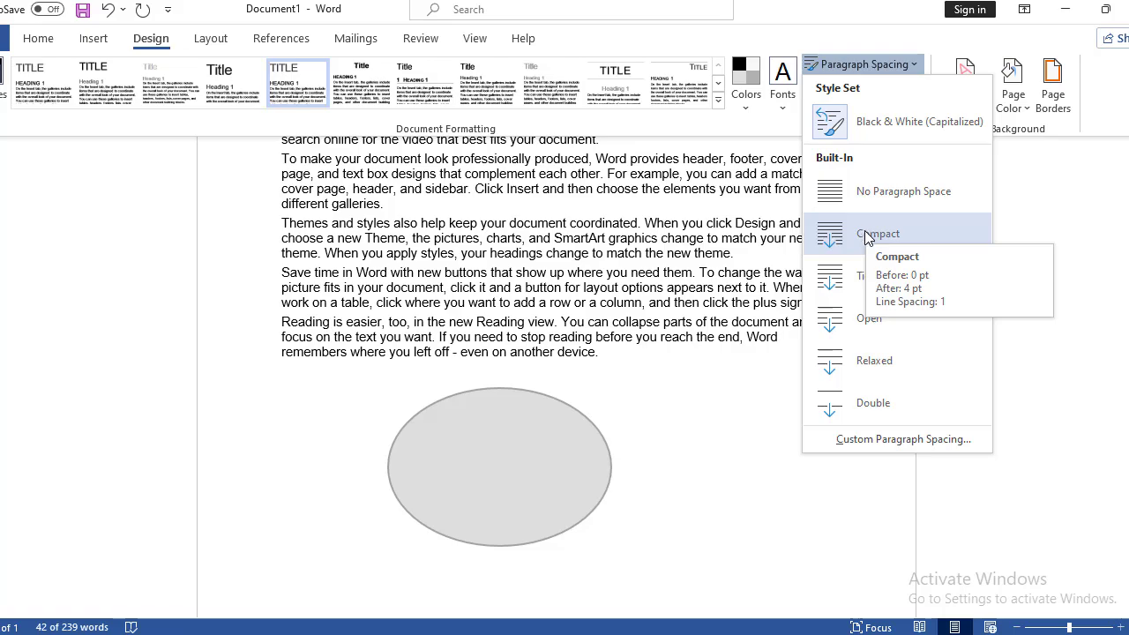
{"action": "left_click", "coordinate": [864, 284]}
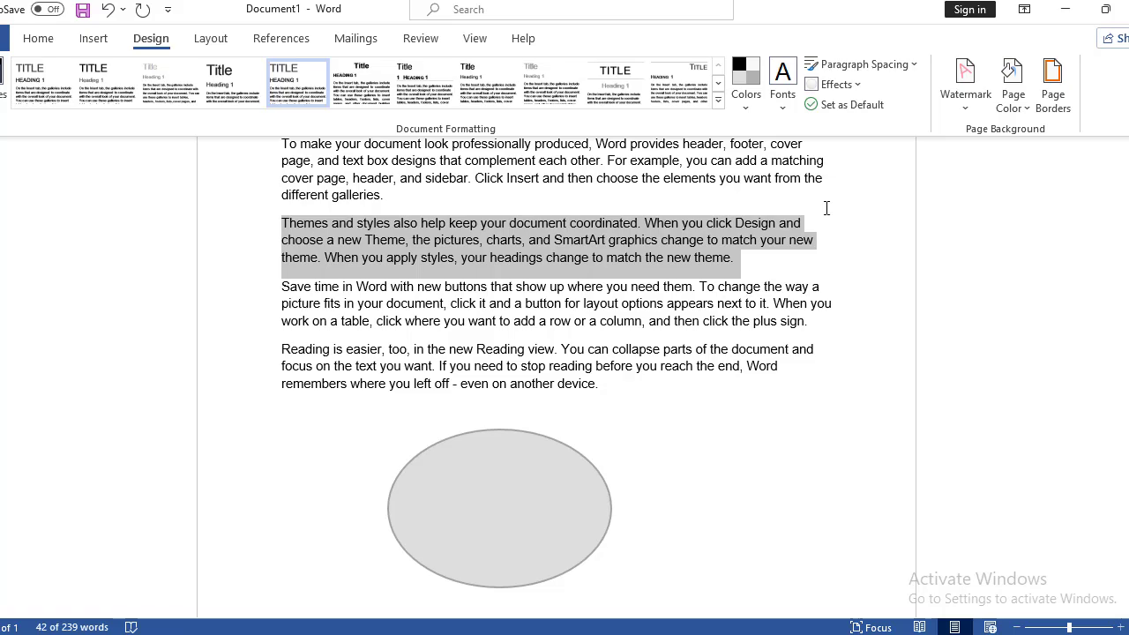
{"action": "left_click", "coordinate": [864, 109]}
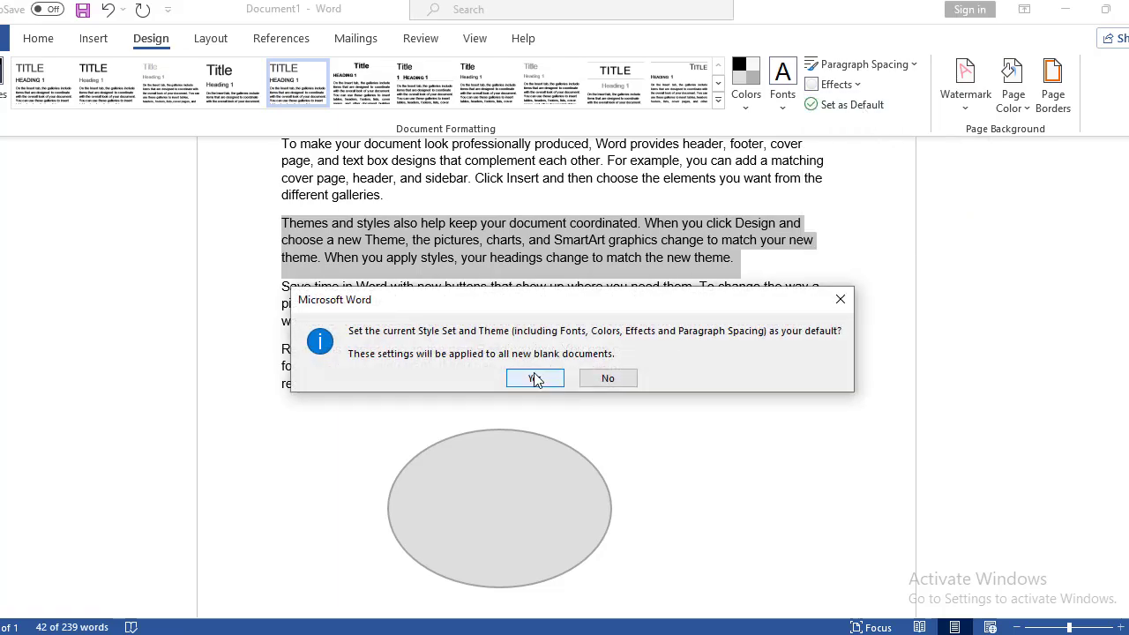
{"action": "left_click", "coordinate": [536, 377]}
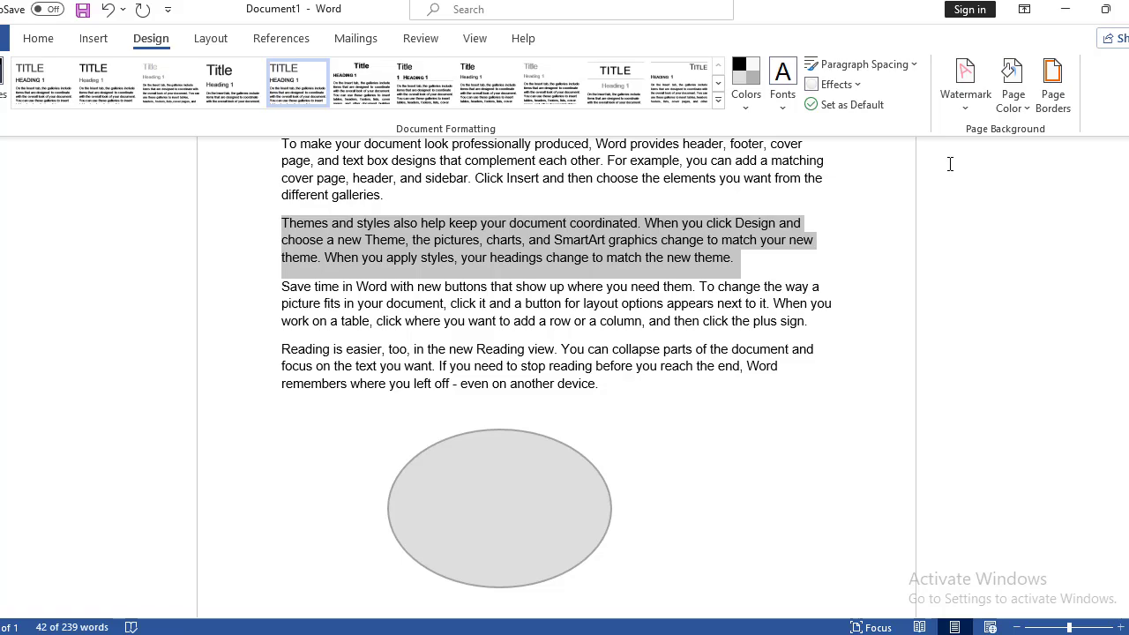
- Add a custom picture watermark from IMG-20250428-WA0006.jpg with Auto scale and Washout, and review it on the page
{"action": "left_click", "coordinate": [966, 104]}
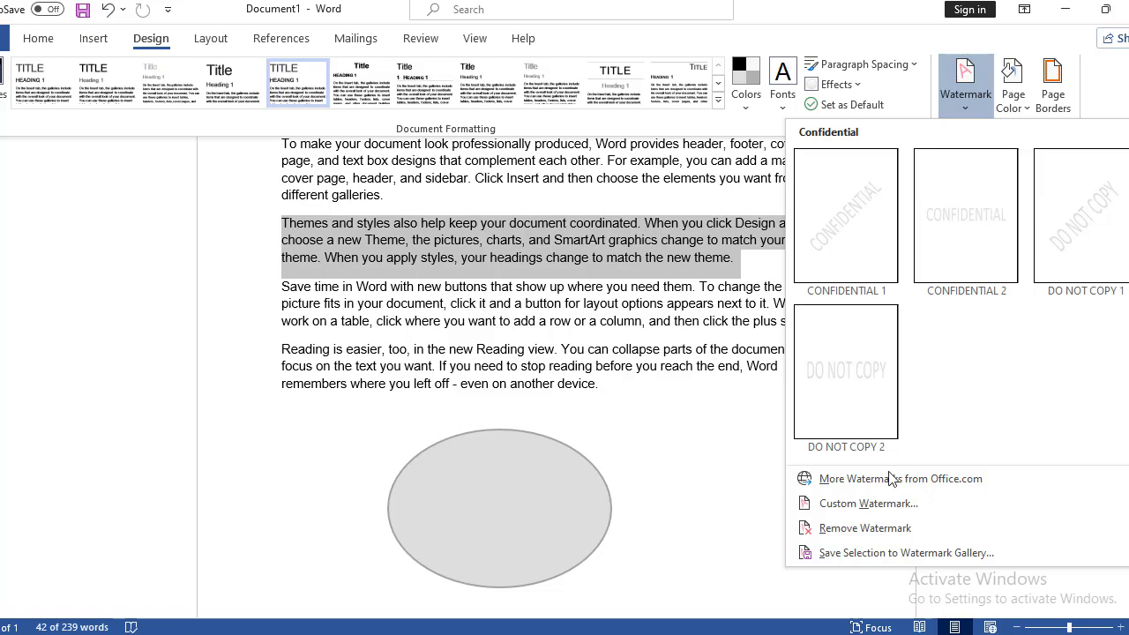
{"action": "left_click", "coordinate": [864, 505]}
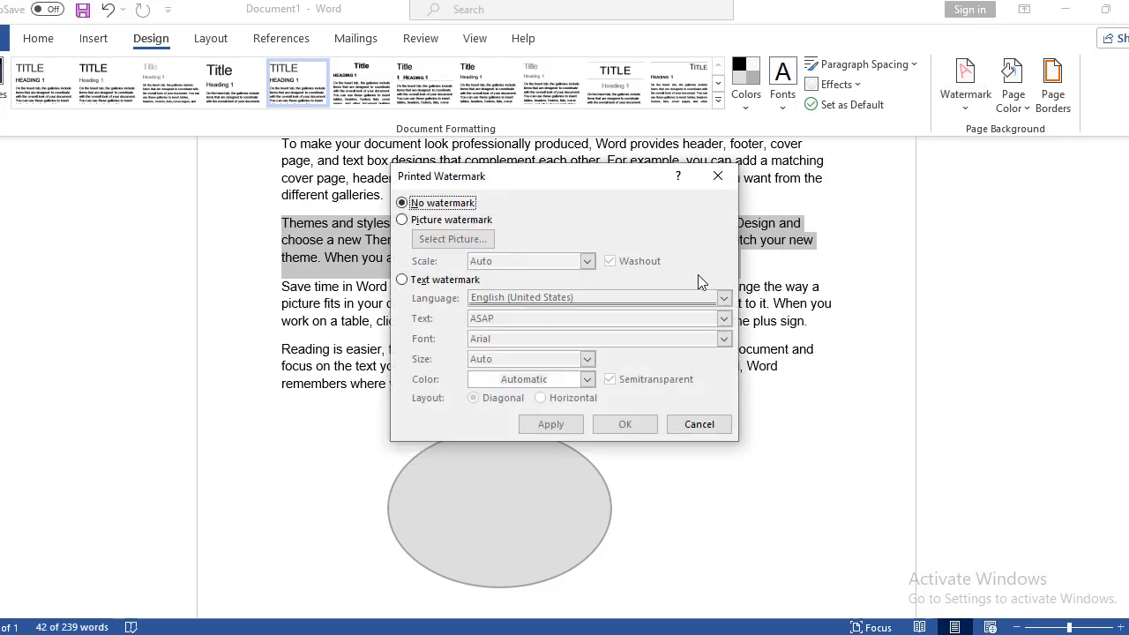
{"action": "left_click", "coordinate": [402, 220]}
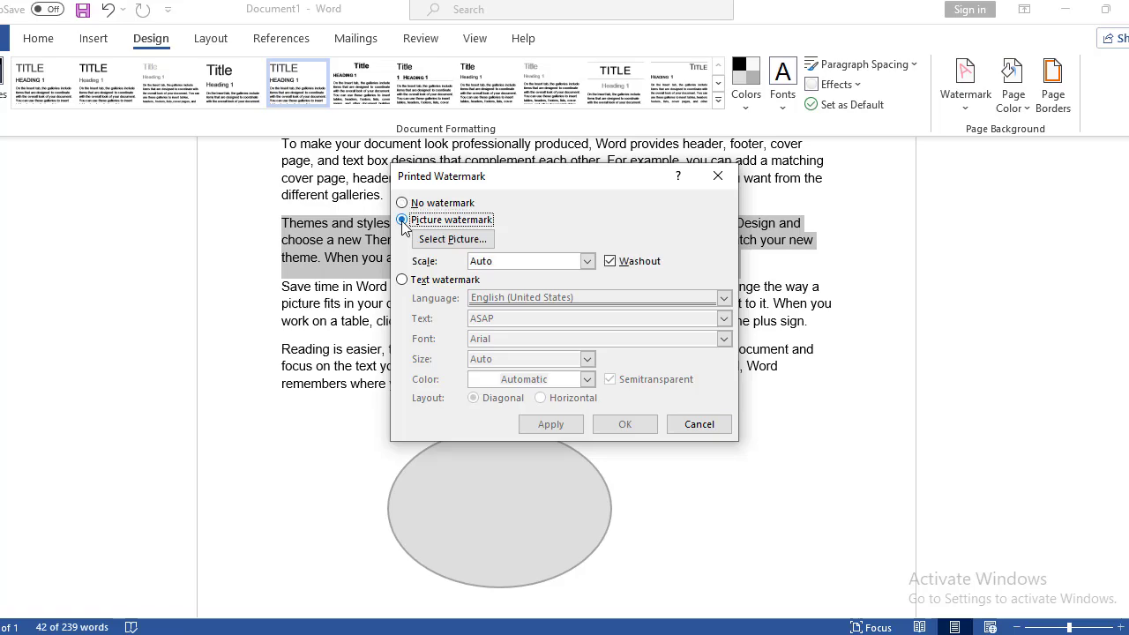
{"action": "left_click", "coordinate": [452, 239]}
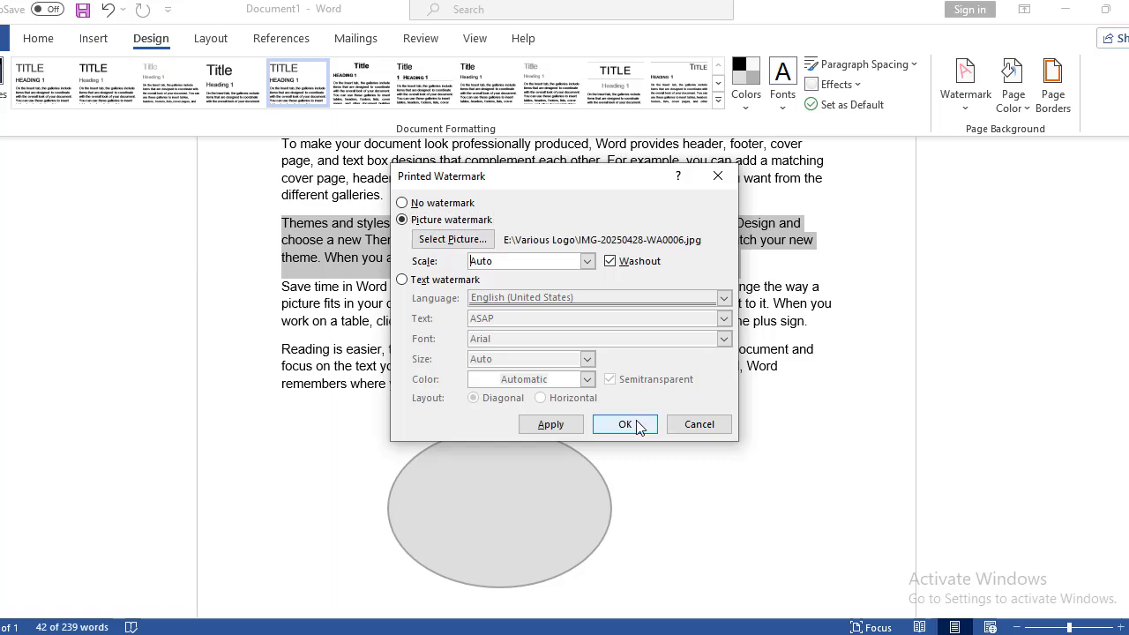
{"action": "left_click", "coordinate": [624, 424]}
{"action": "scroll", "coordinate": [1068, 401], "scroll_direction": "up", "scroll_amount": 1}
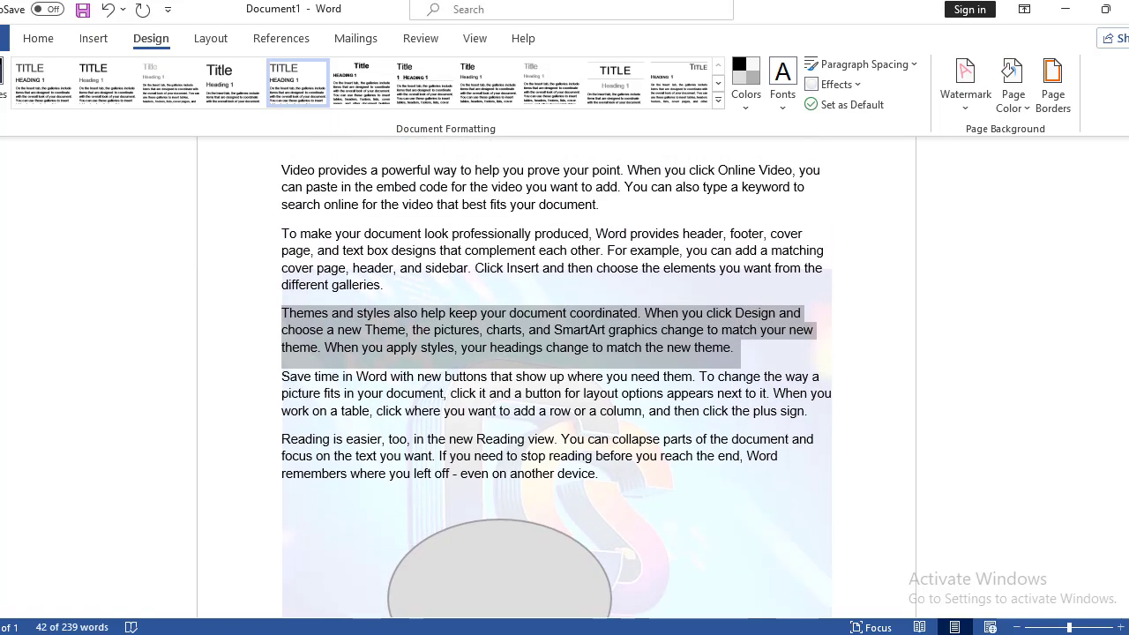
{"action": "scroll", "coordinate": [1068, 402], "scroll_direction": "down", "scroll_amount": 3}
{"action": "scroll", "coordinate": [1068, 402], "scroll_direction": "up", "scroll_amount": 1}
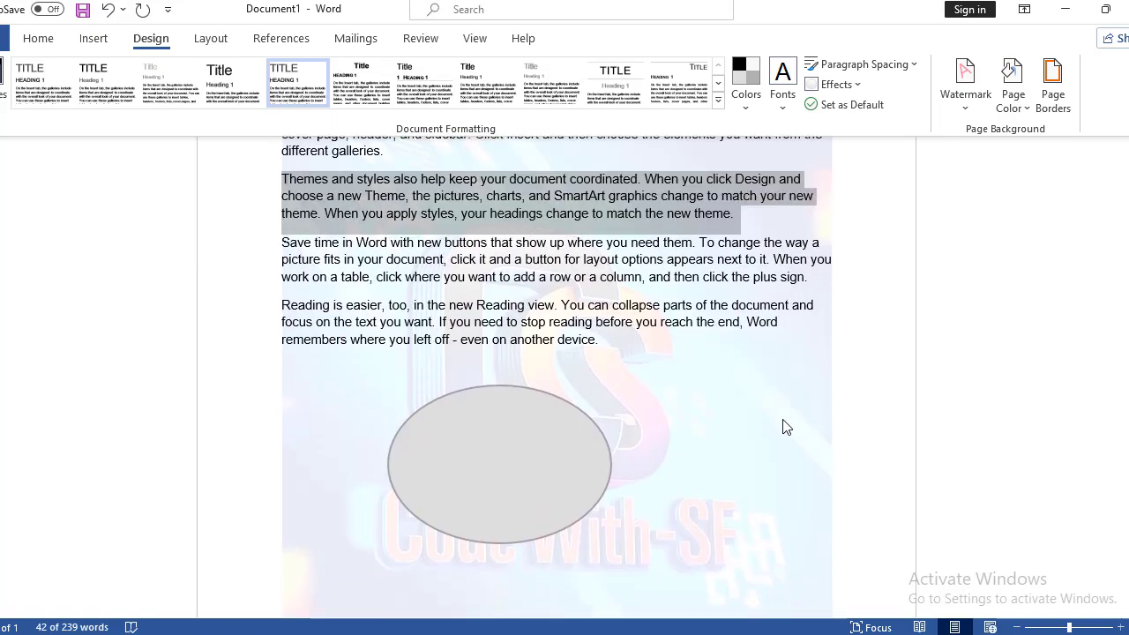
- Turn off Washout for the picture watermark
{"action": "left_click", "coordinate": [970, 97]}
{"action": "left_click", "coordinate": [876, 503]}
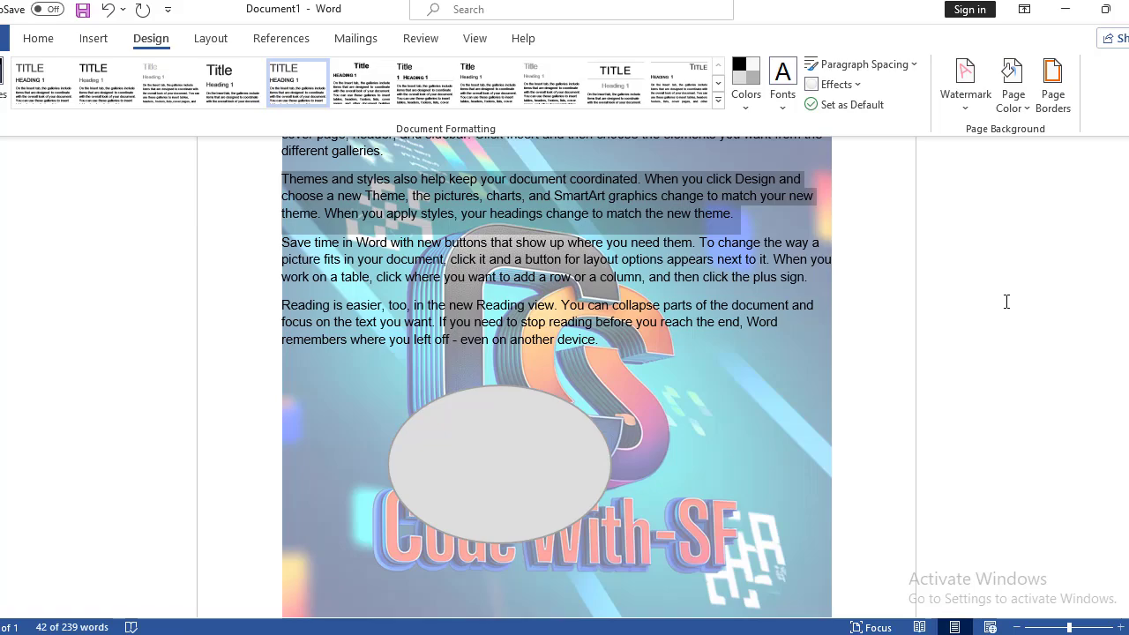
- Replace the picture watermark with a diagonal, semitransparent text watermark reading "Code With SF" in Arial
{"action": "left_click", "coordinate": [967, 104]}
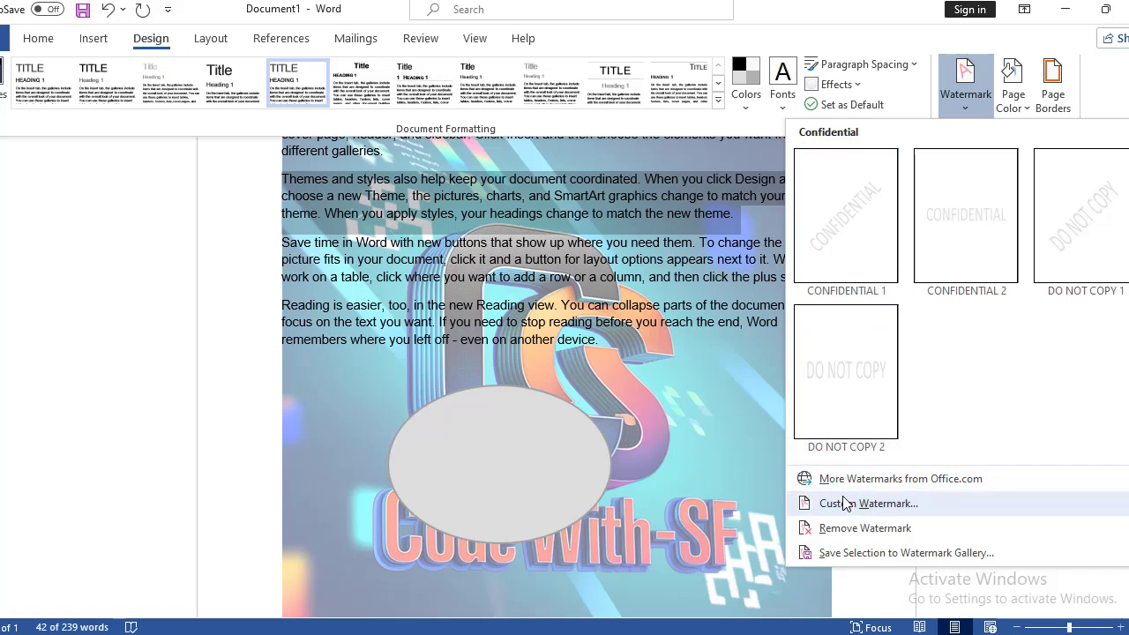
{"action": "left_click", "coordinate": [846, 502]}
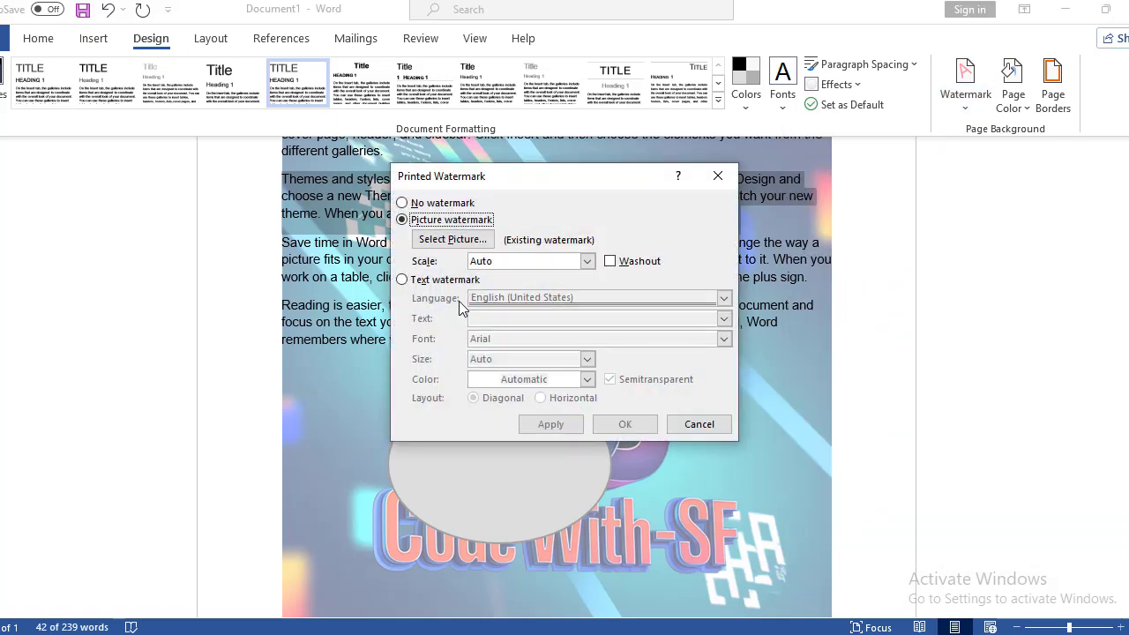
{"action": "left_click", "coordinate": [403, 280]}
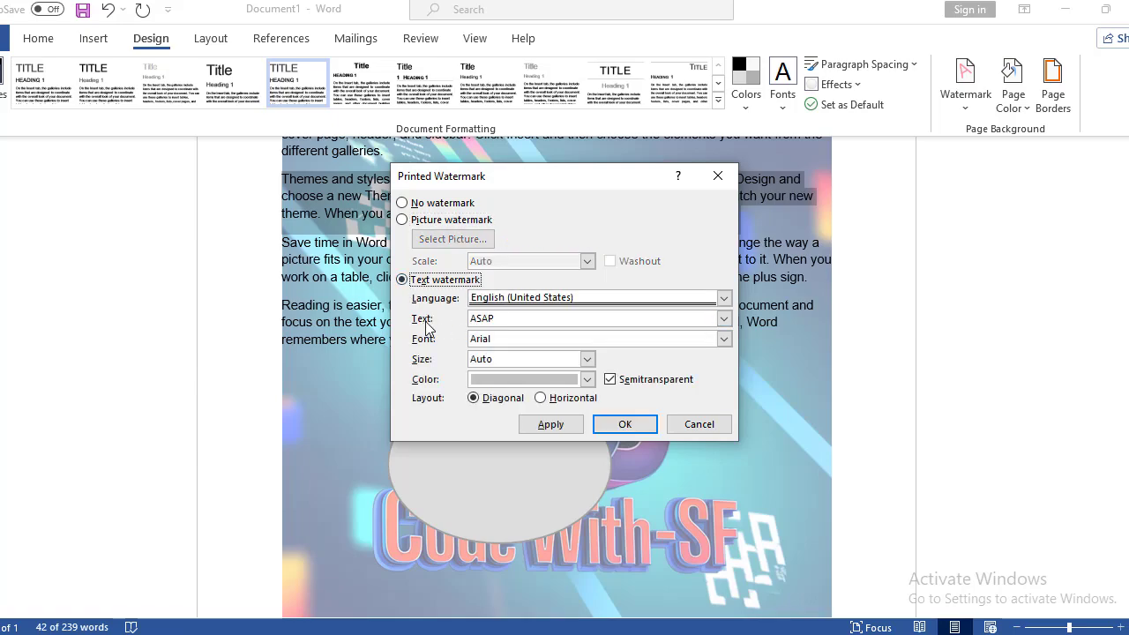
{"action": "left_click", "coordinate": [497, 321]}
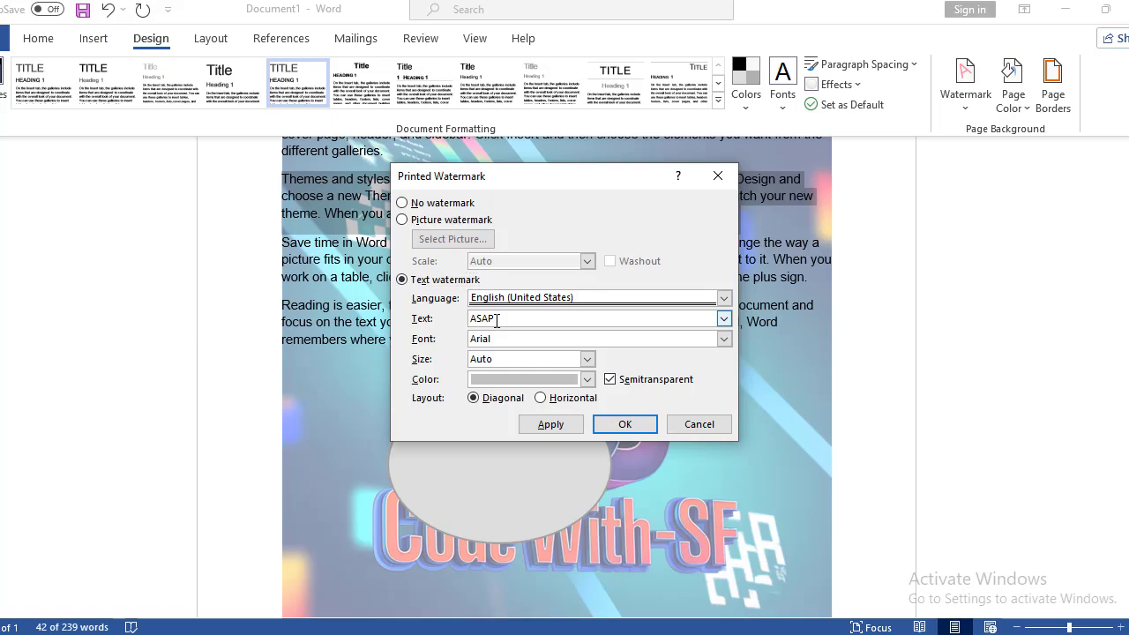
{"action": "key", "text": "BackSpace"}
{"action": "key", "text": "BackSpace"}
{"action": "key", "text": "BackSpace"}
{"action": "key", "text": "BackSpace"}
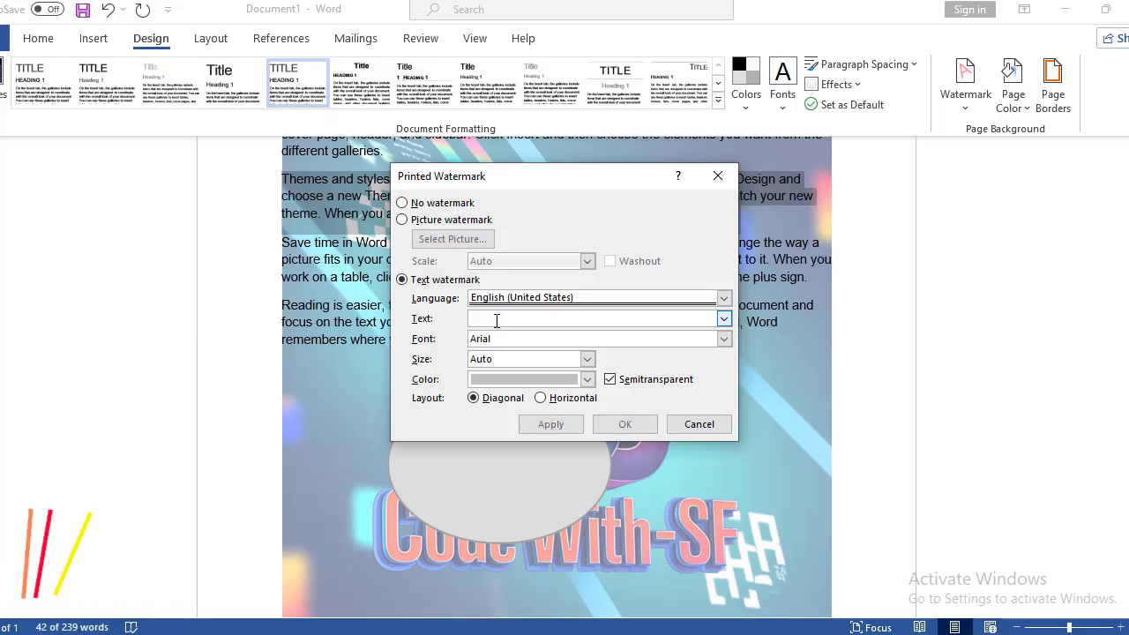
{"action": "type", "text": "C"}
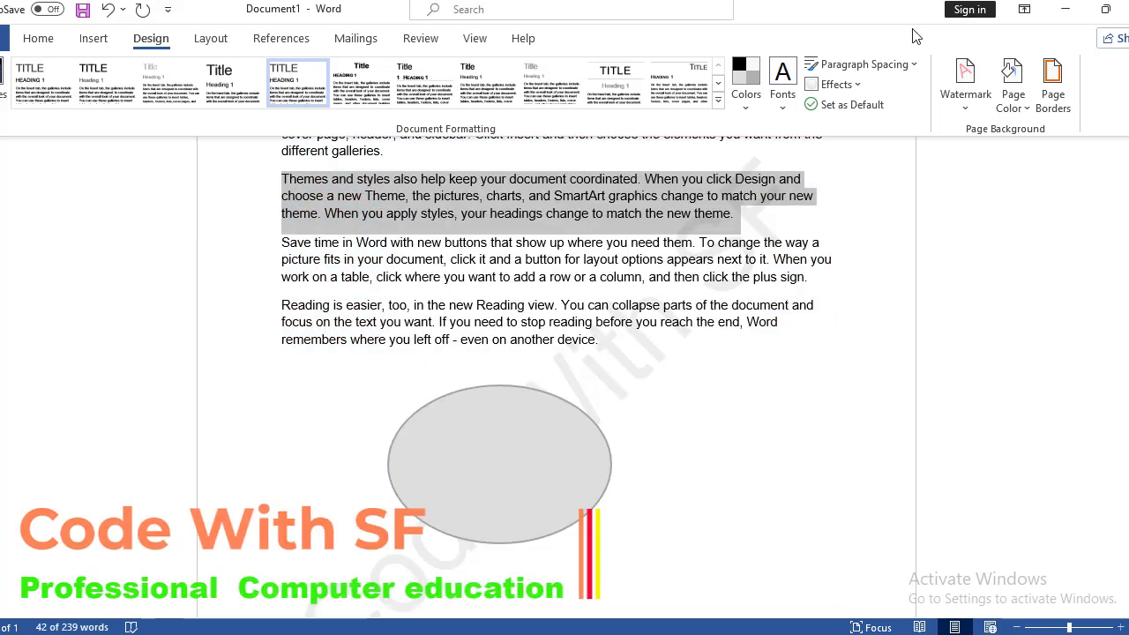
- Turn off the Semitransparent option for the diagonal "Code With SF" text watermark
{"action": "left_click", "coordinate": [967, 107]}
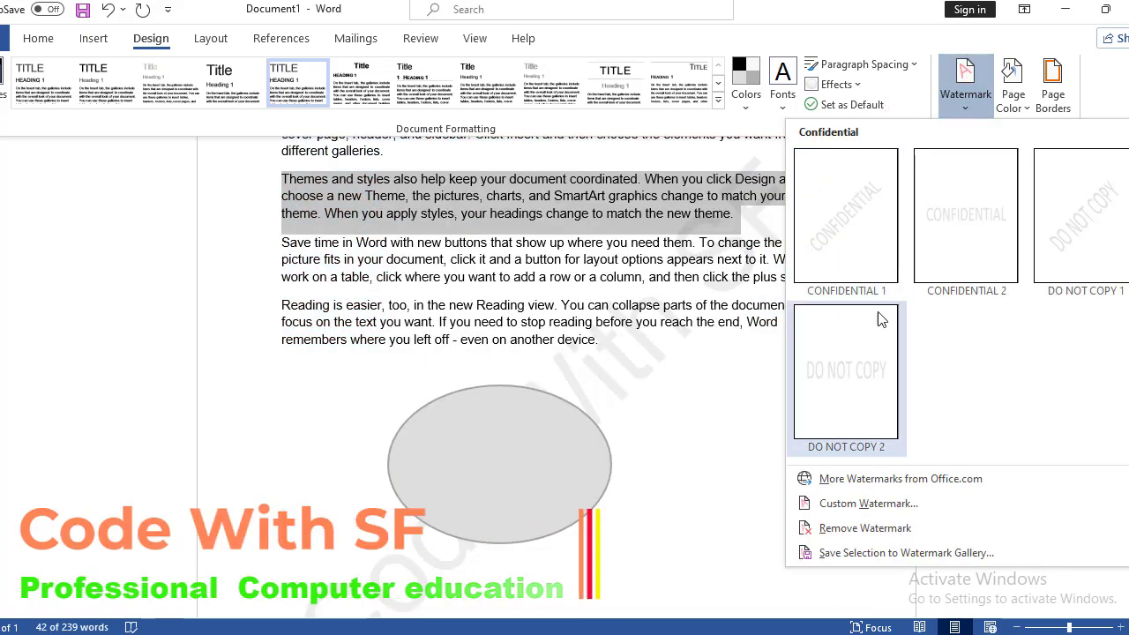
{"action": "left_click", "coordinate": [844, 507]}
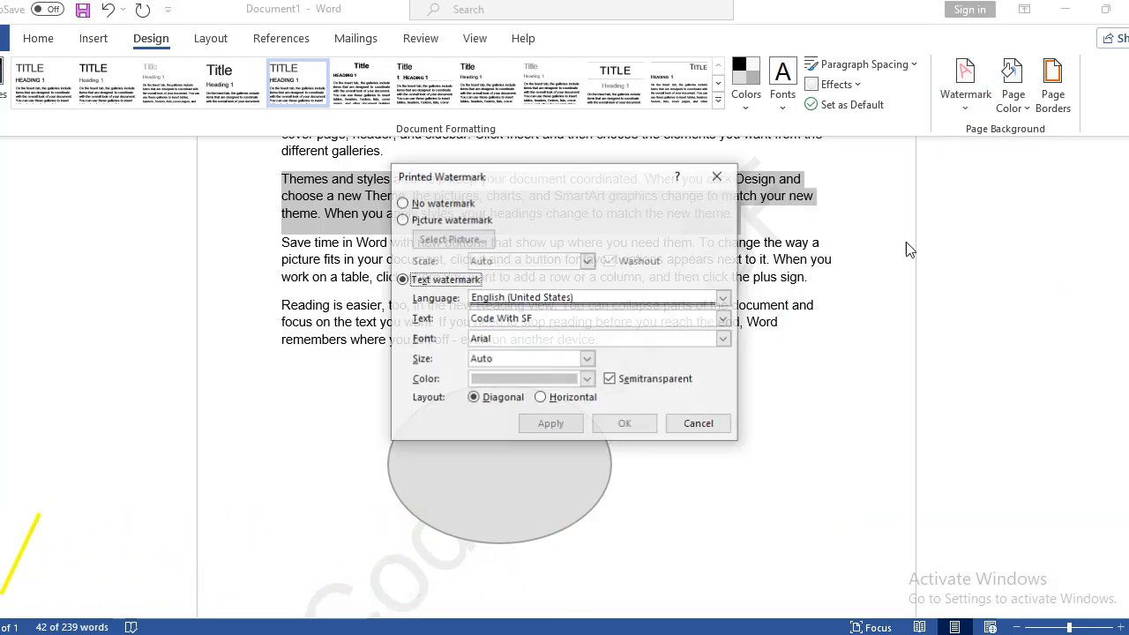
{"action": "left_click", "coordinate": [611, 380]}
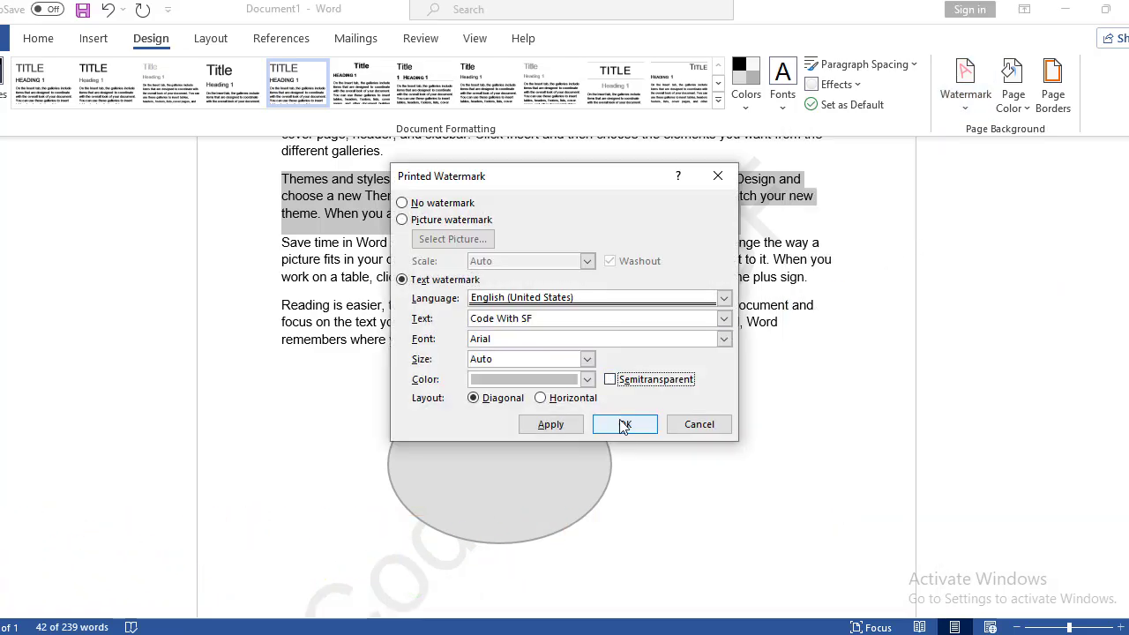
{"action": "left_click", "coordinate": [622, 425]}
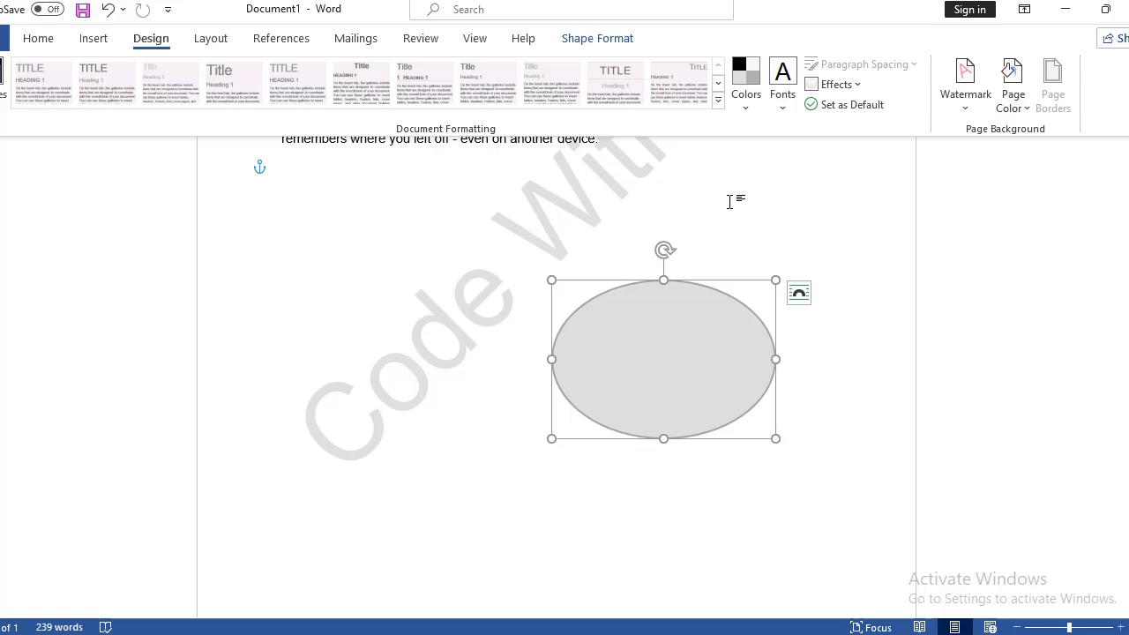
- Set the page color to standard Red and review how the text, watermark and ellipse look on it
{"action": "left_click", "coordinate": [1023, 110]}
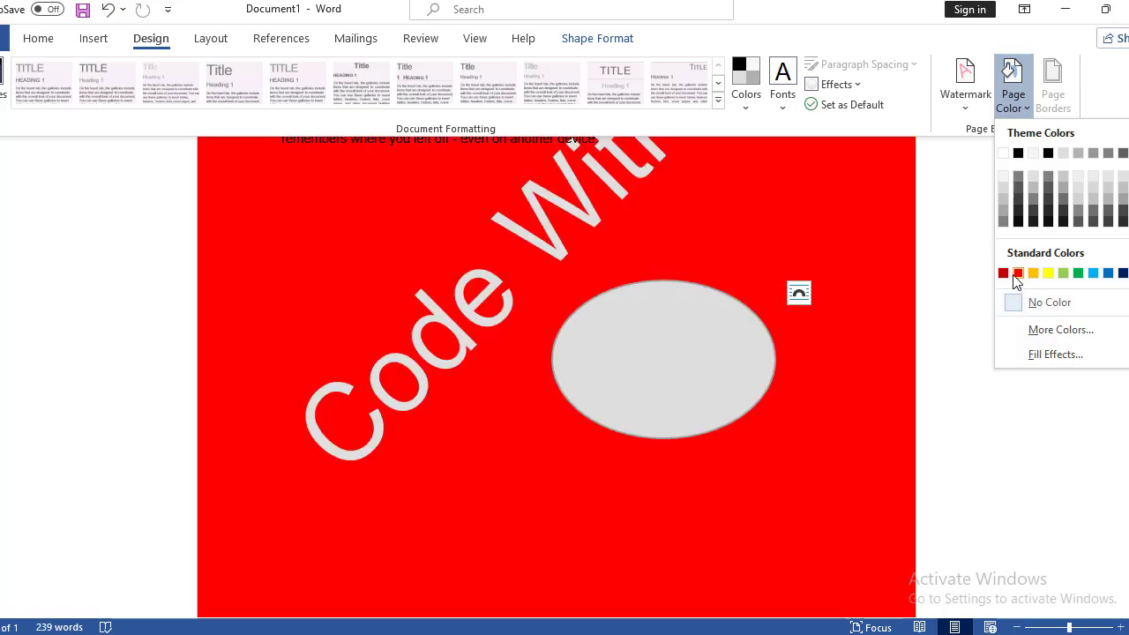
{"action": "left_click", "coordinate": [1014, 275]}
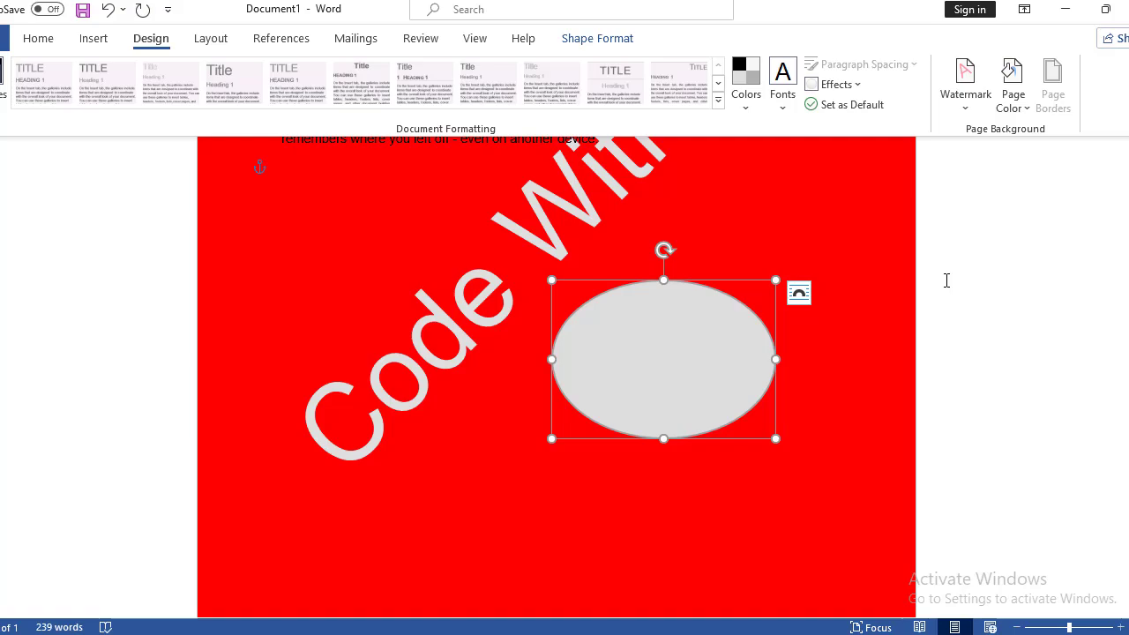
{"action": "scroll", "coordinate": [556, 370], "scroll_direction": "up", "scroll_amount": 5}
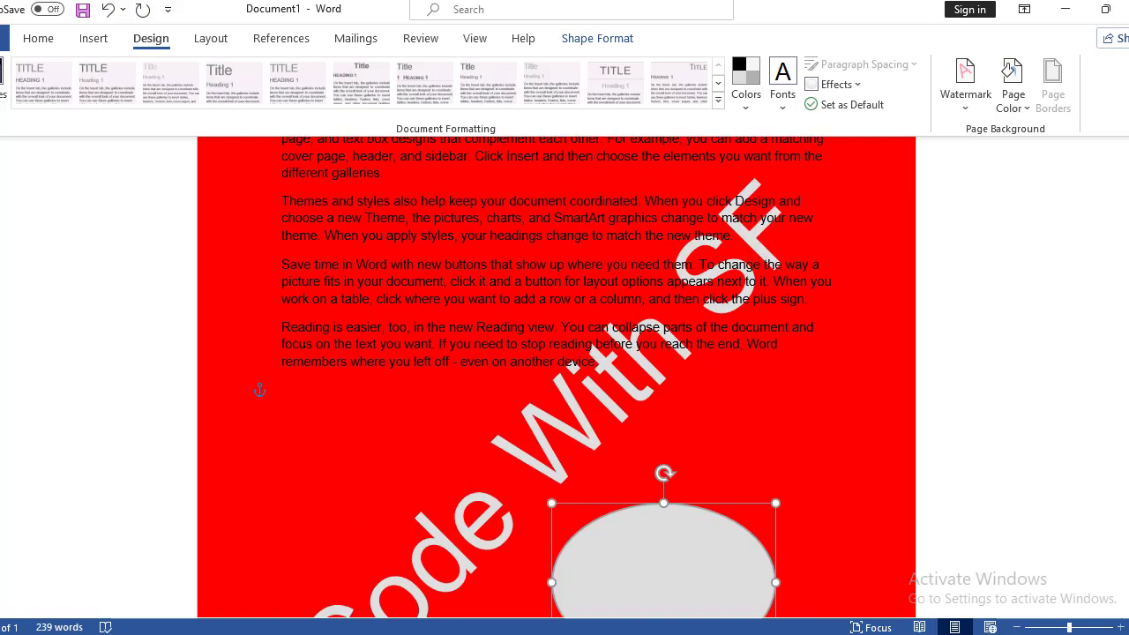
{"action": "scroll", "coordinate": [1070, 305], "scroll_direction": "down", "scroll_amount": 1}
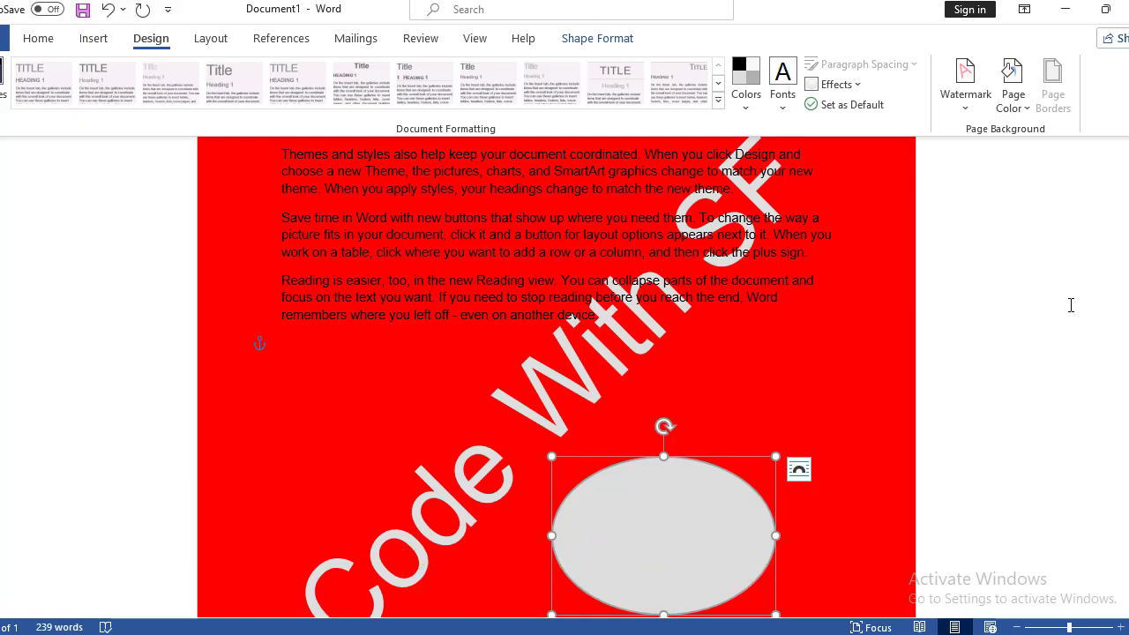
- Check the print preview to see how the page color and watermark would print, and return to the document
{"action": "left_click", "coordinate": [5, 38]}
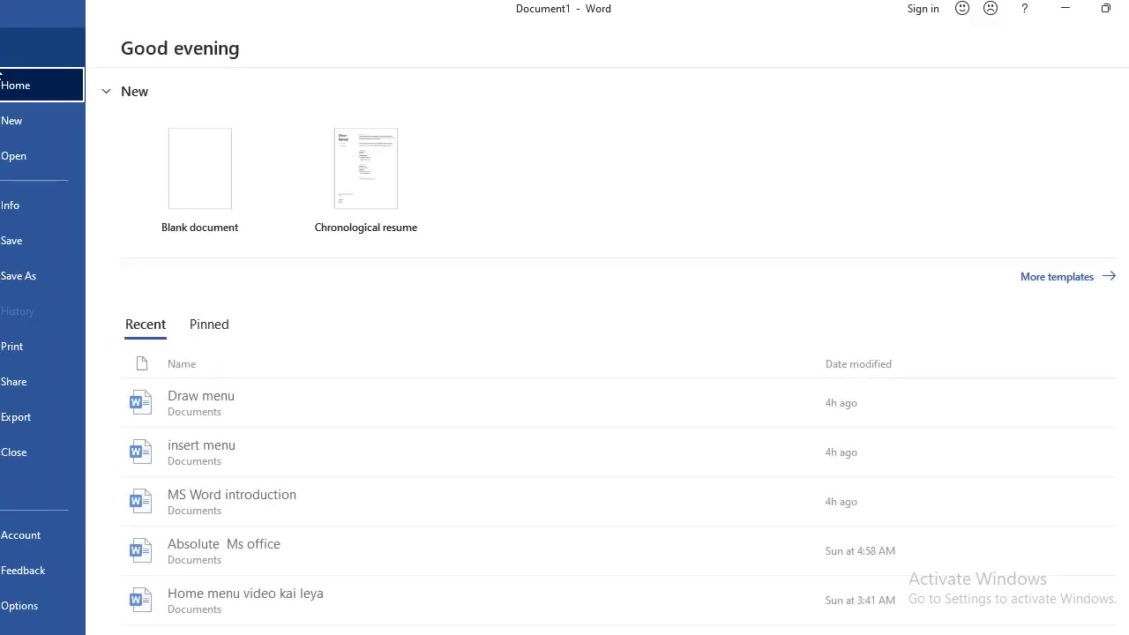
{"action": "left_click", "coordinate": [36, 355]}
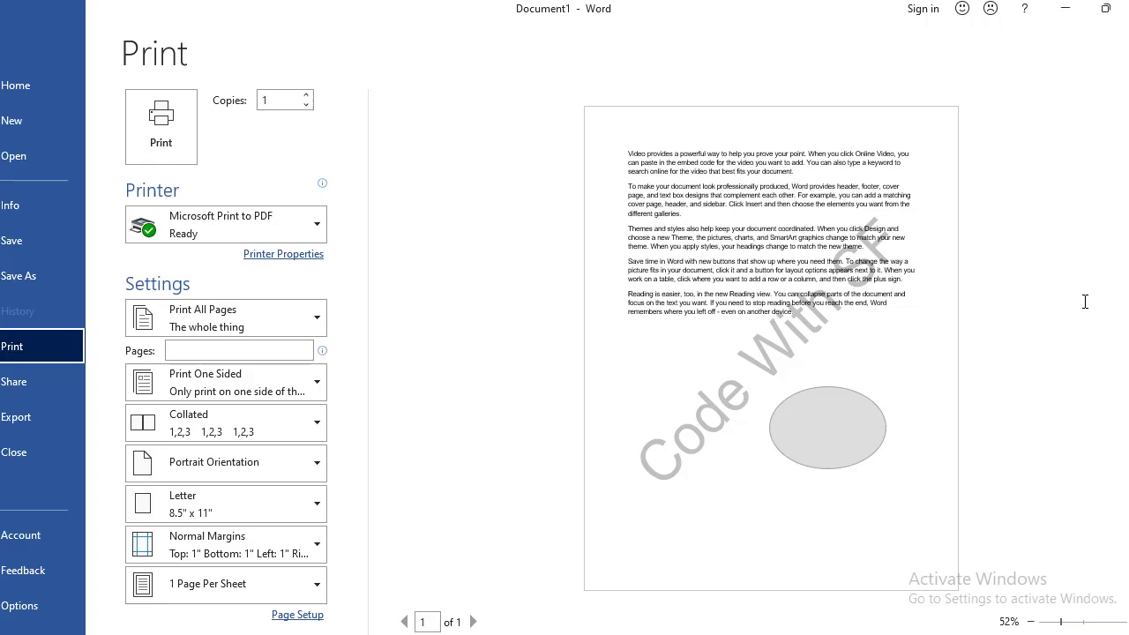
{"action": "left_click", "coordinate": [26, 35]}
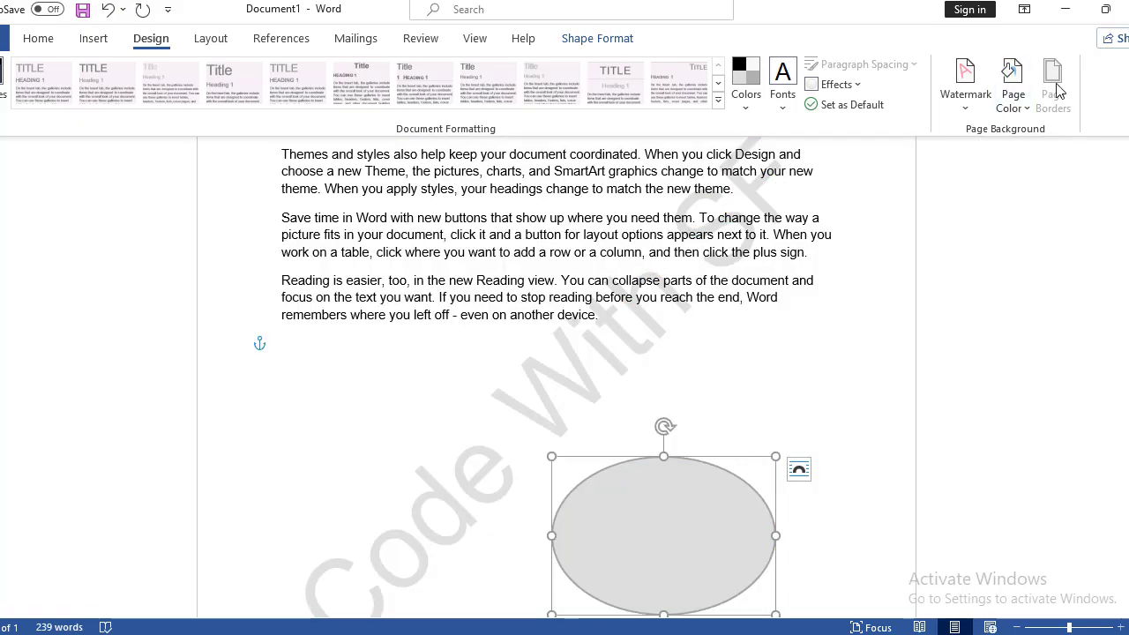
- Remove the "Code With SF" watermark and delete the ellipse from the page
{"action": "left_click", "coordinate": [965, 104]}
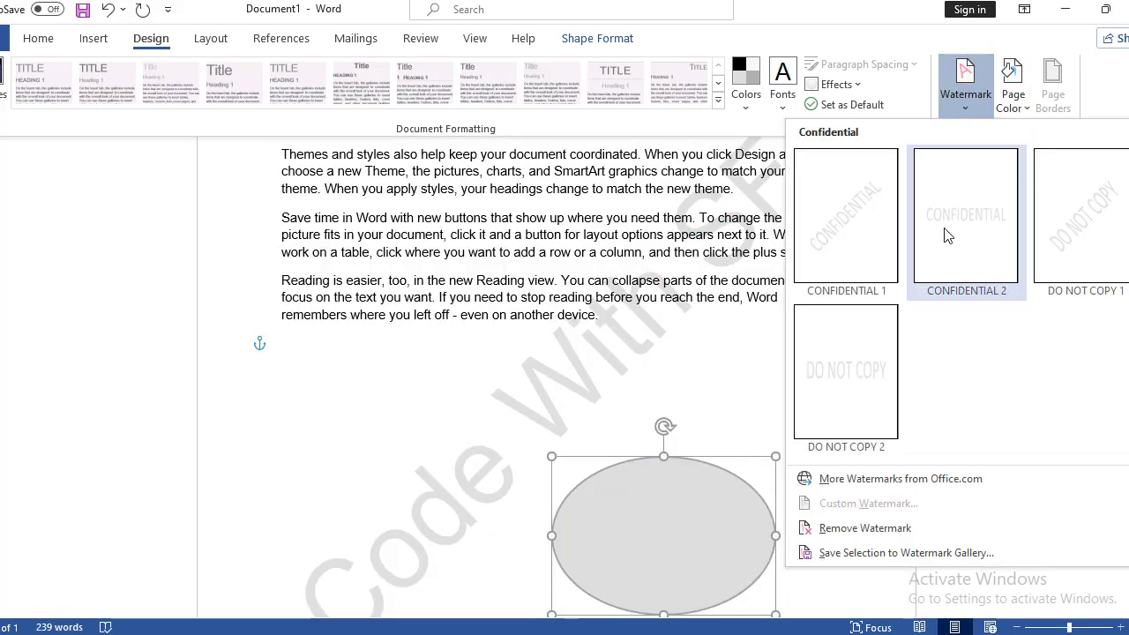
{"action": "left_click", "coordinate": [829, 597]}
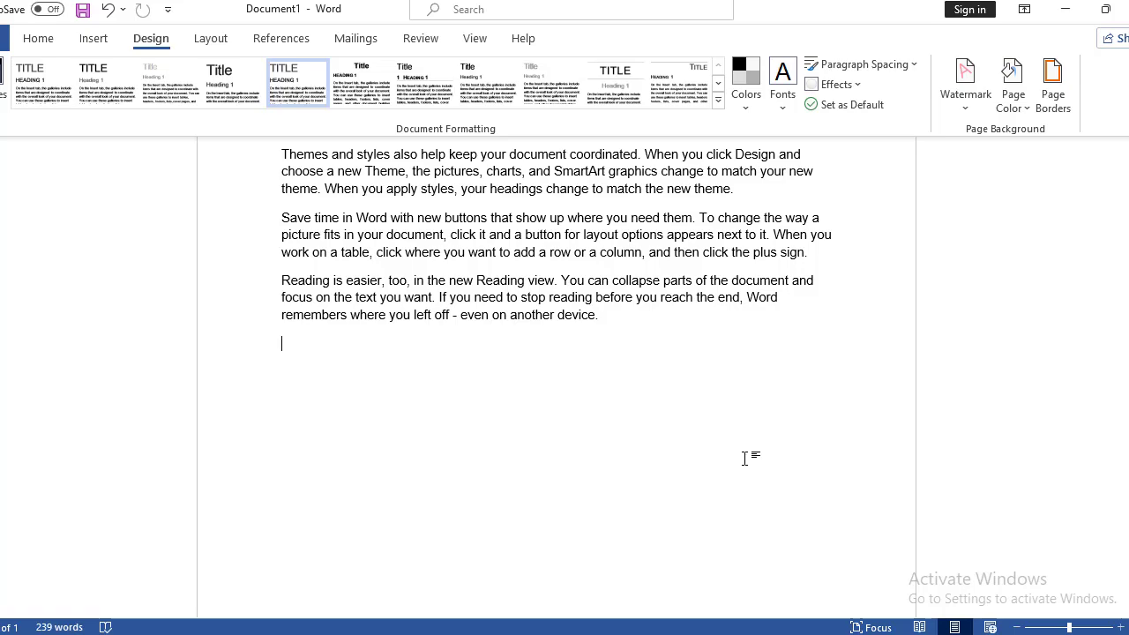
- Apply a Box page border to the whole document using a 3 pt thick-and-thin double line style
{"action": "left_click", "coordinate": [1067, 94]}
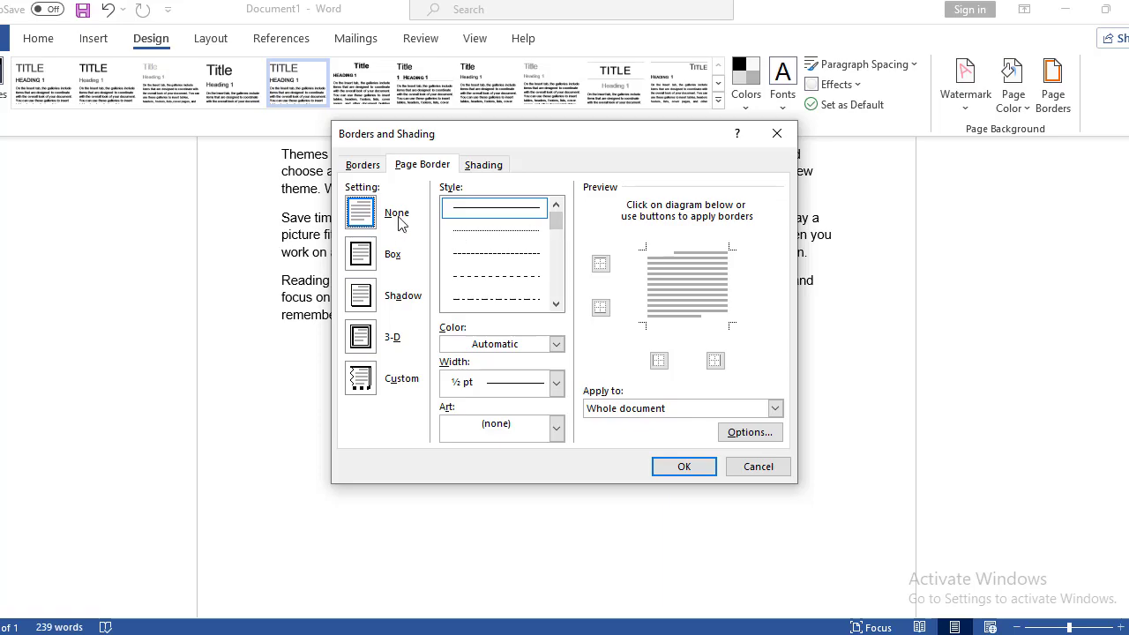
{"action": "left_click", "coordinate": [370, 261]}
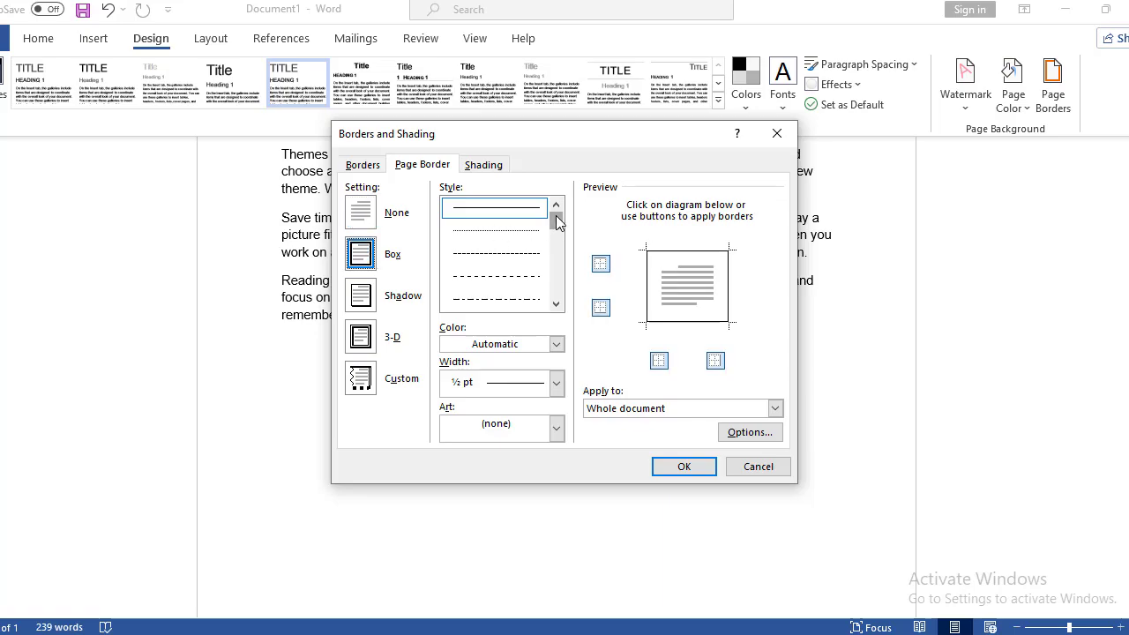
{"action": "mouse_move", "coordinate": [557, 217]}
{"action": "left_mouse_down"}
{"action": "mouse_move", "coordinate": [555, 279]}
{"action": "mouse_move", "coordinate": [554, 231]}
{"action": "mouse_move", "coordinate": [554, 243]}
{"action": "left_mouse_up"}
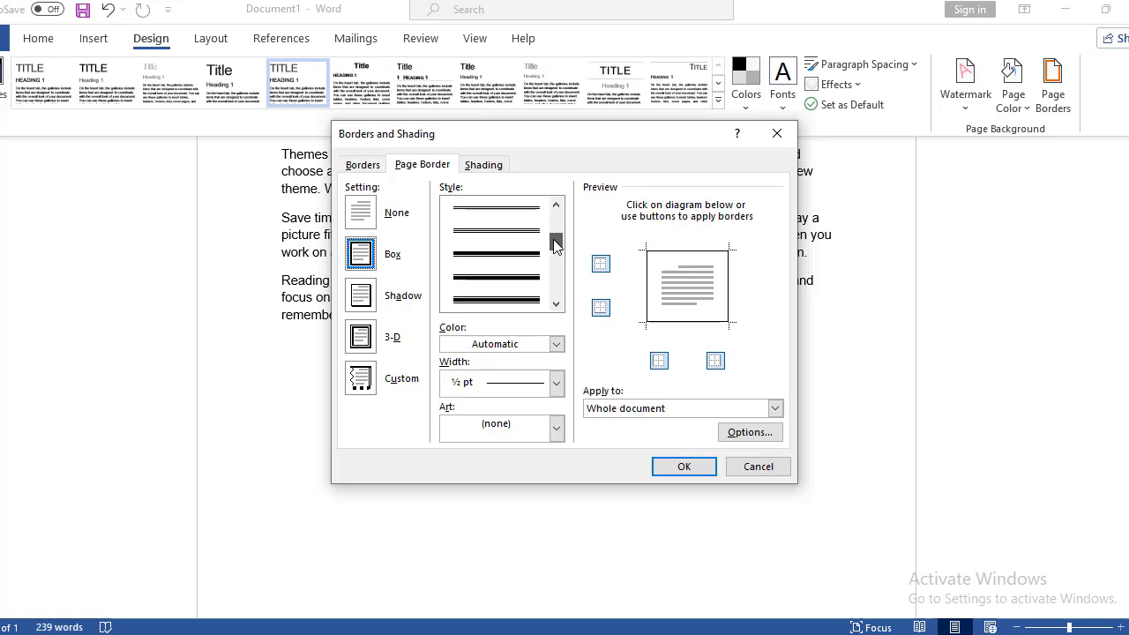
{"action": "left_click", "coordinate": [512, 262]}
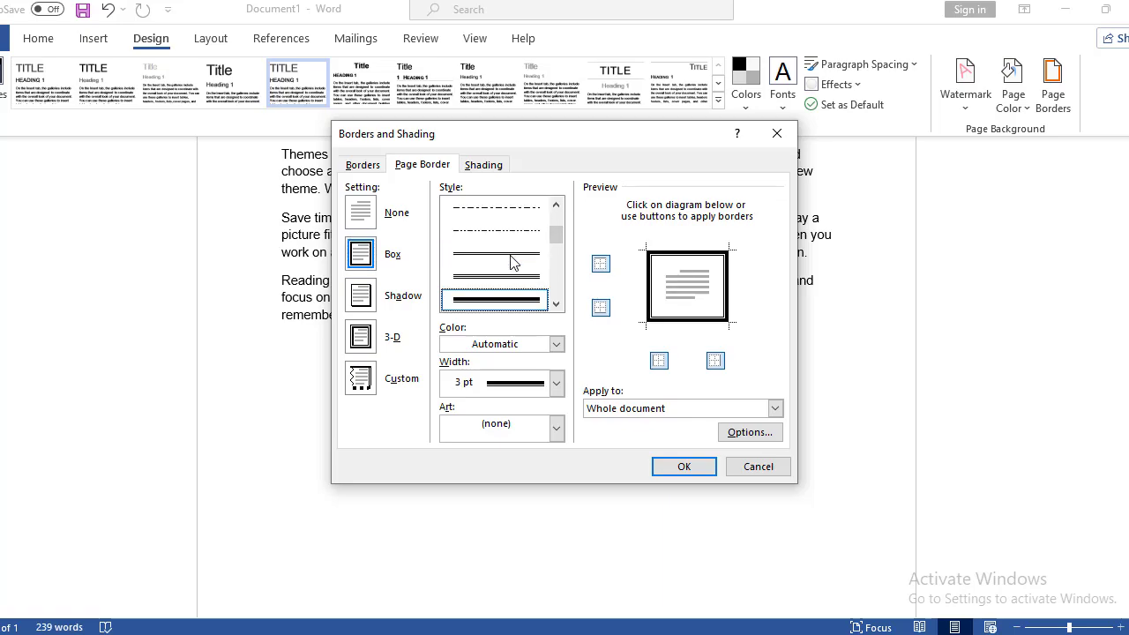
{"action": "left_click", "coordinate": [683, 467]}
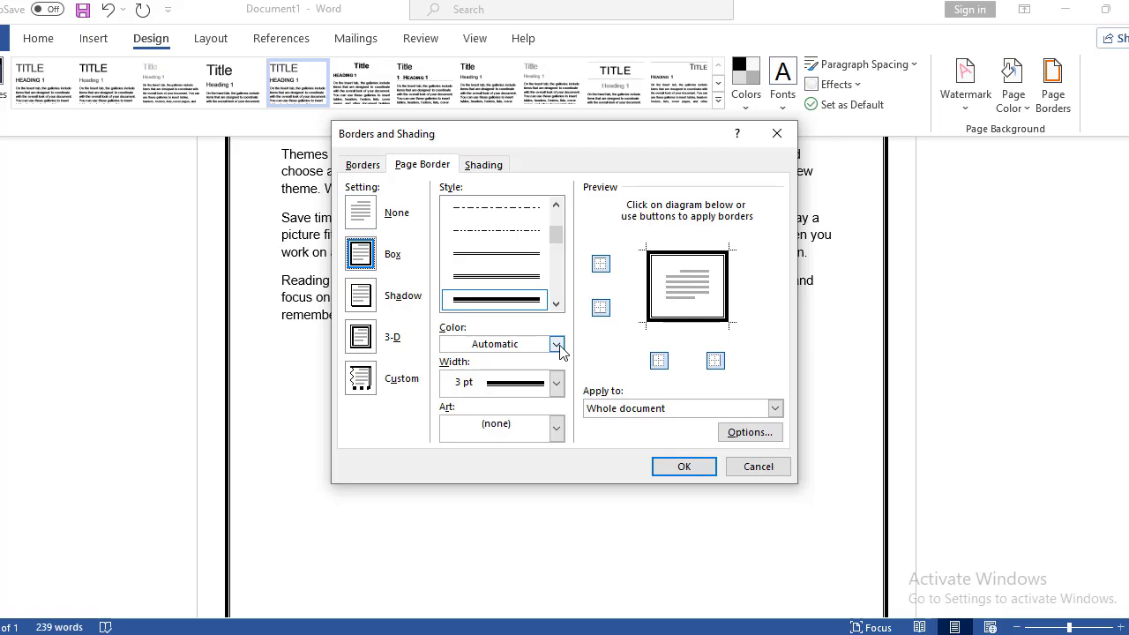
- Change the page border's color to standard Red
{"action": "left_click", "coordinate": [557, 344]}
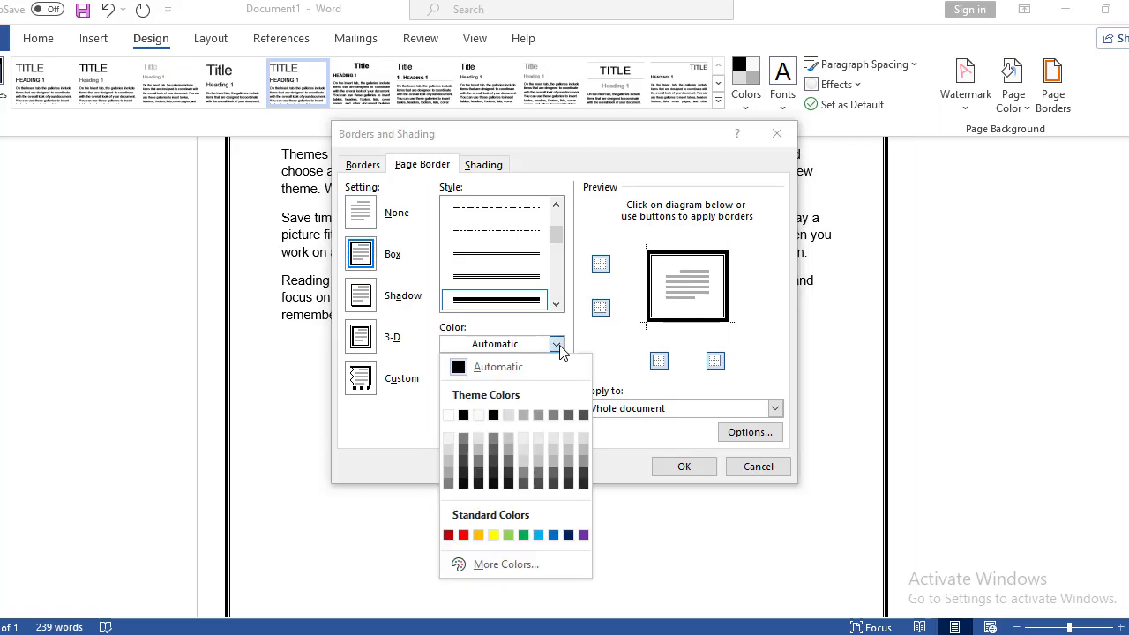
{"action": "left_click", "coordinate": [463, 534]}
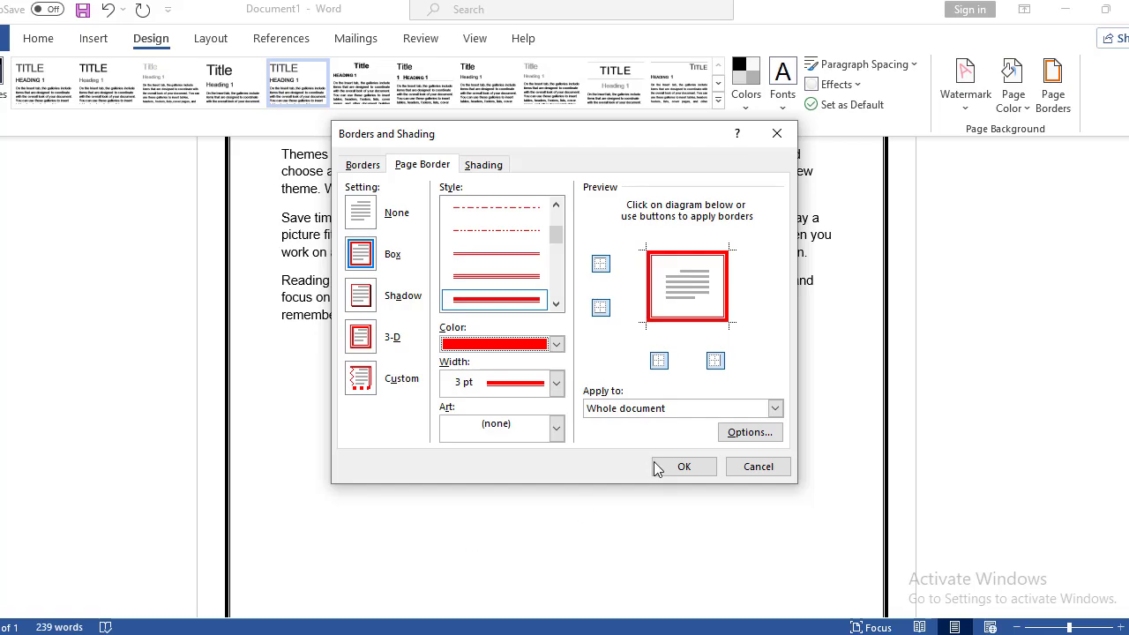
{"action": "left_click", "coordinate": [681, 468]}
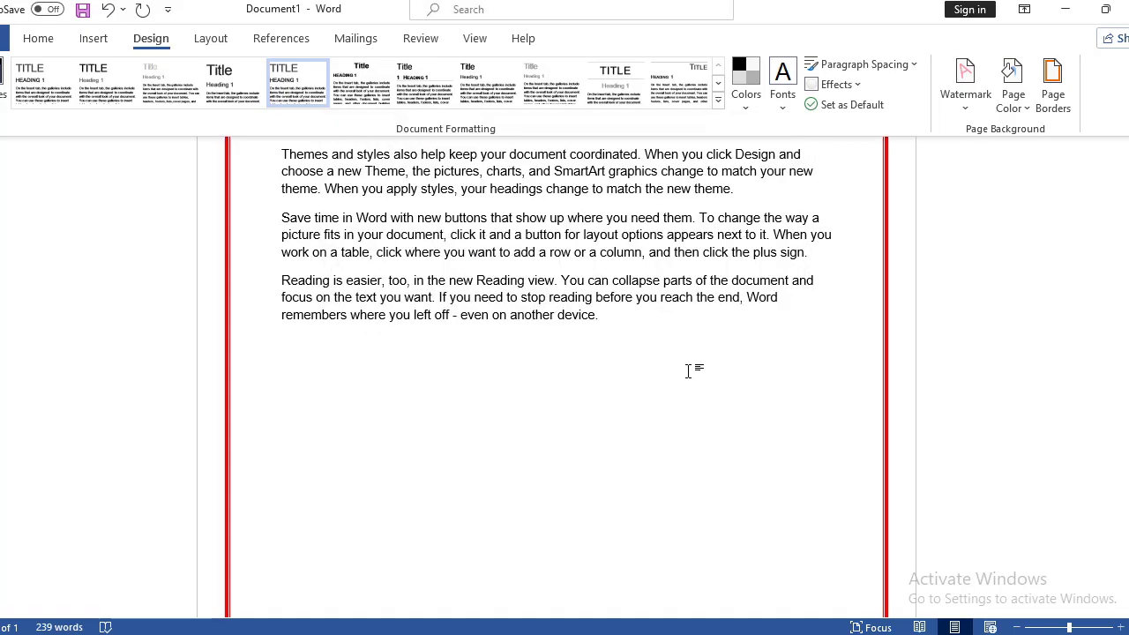
- Replace the line page border with an ornamental banded art border with round corner medallions, and review it on the page
{"action": "left_click", "coordinate": [1051, 84]}
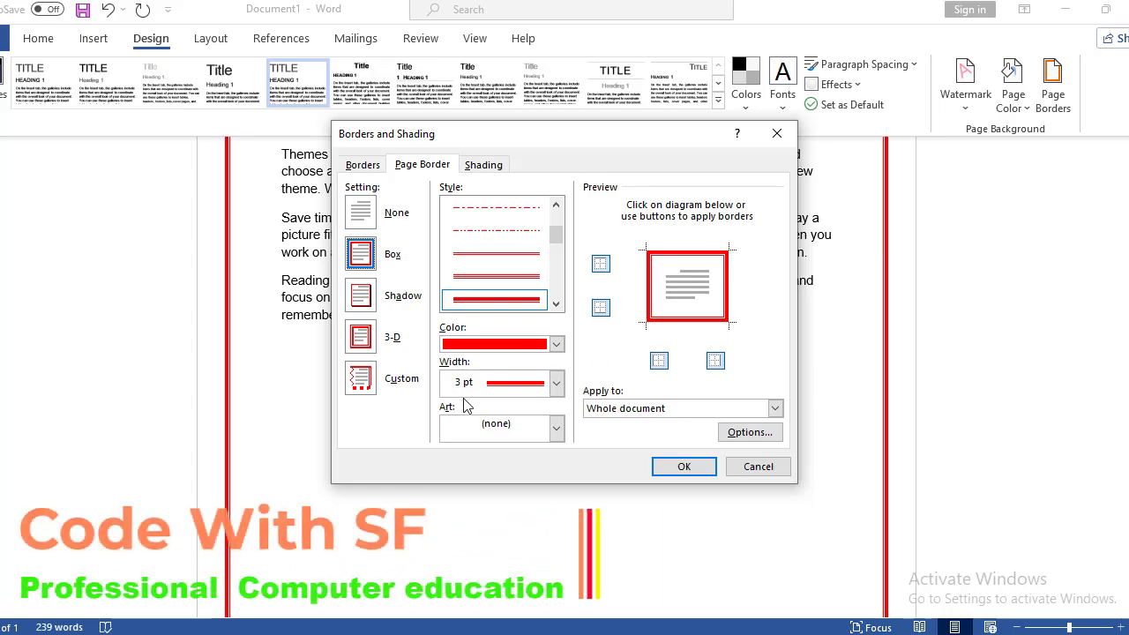
{"action": "left_click", "coordinate": [556, 429]}
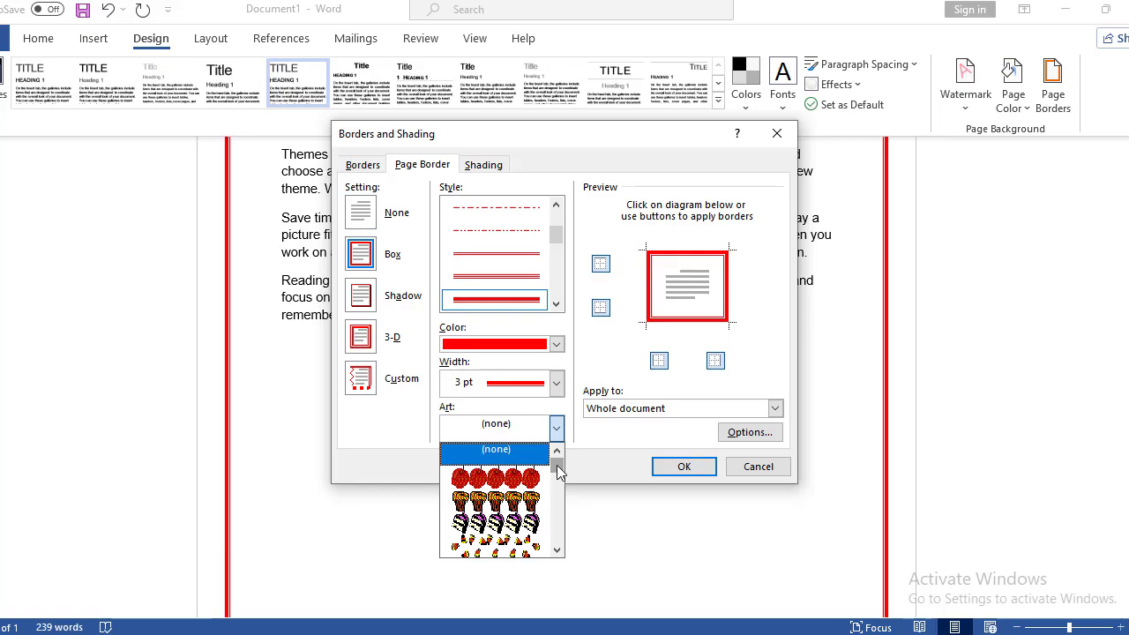
{"action": "left_click_drag", "start_coordinate": [558, 467], "coordinate": [554, 514]}
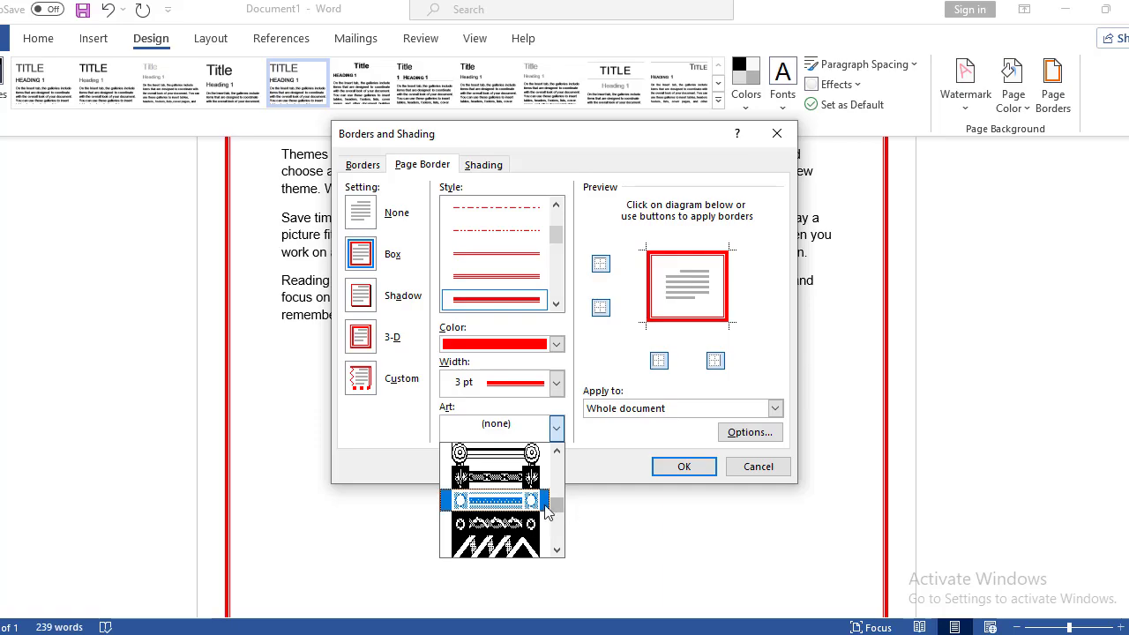
{"action": "left_click", "coordinate": [522, 505]}
{"action": "left_click", "coordinate": [683, 467]}
{"action": "scroll", "coordinate": [564, 388], "scroll_direction": "up", "scroll_amount": 5}
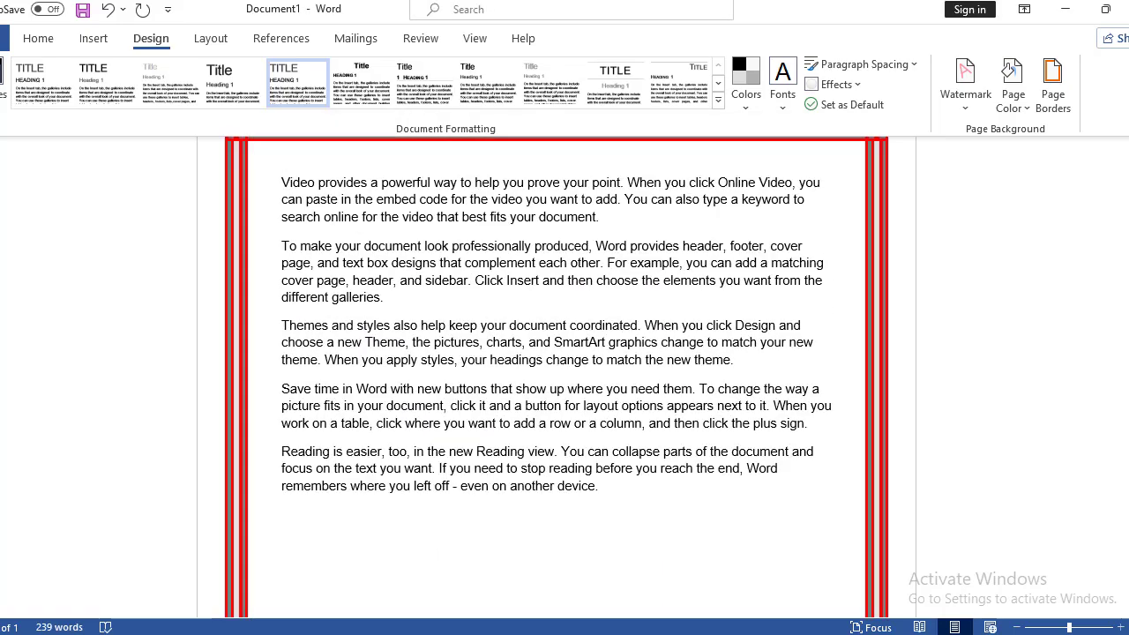
{"action": "scroll", "coordinate": [565, 388], "scroll_direction": "down", "scroll_amount": 1}
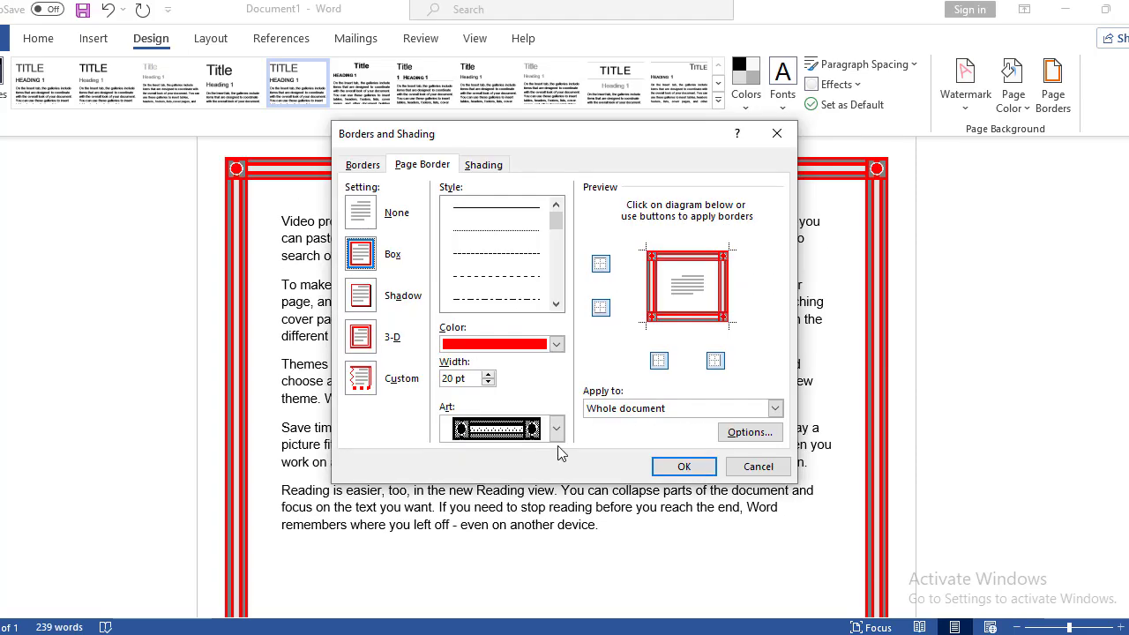
- Change the page border art to the red apples design for the whole document
{"action": "left_click", "coordinate": [556, 429]}
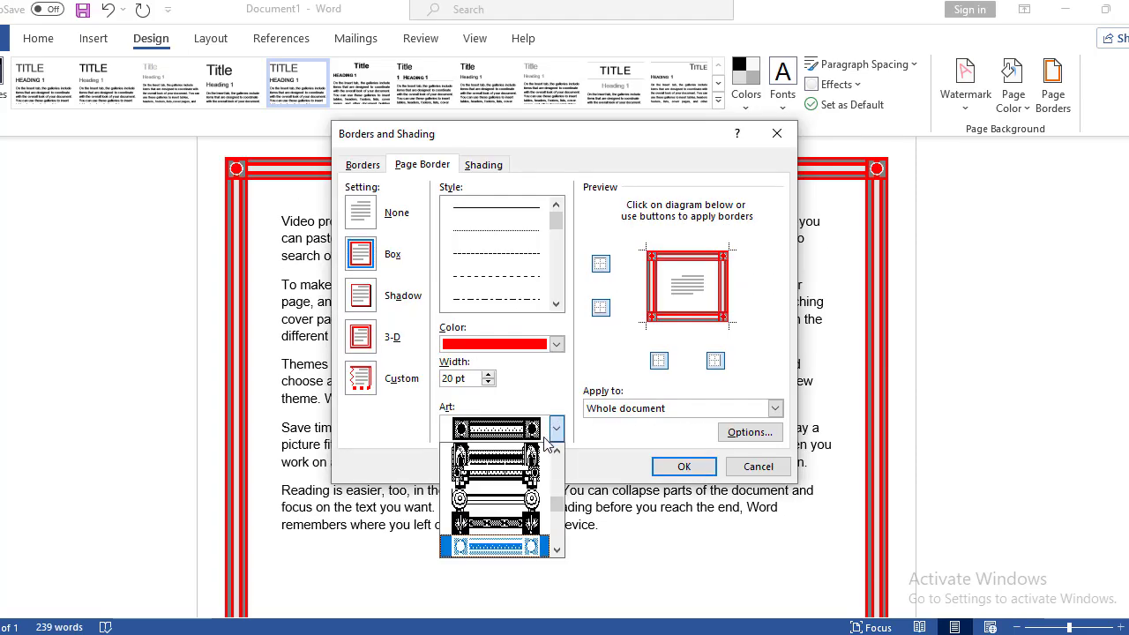
{"action": "scroll", "coordinate": [555, 485], "scroll_direction": "down", "scroll_amount": 2}
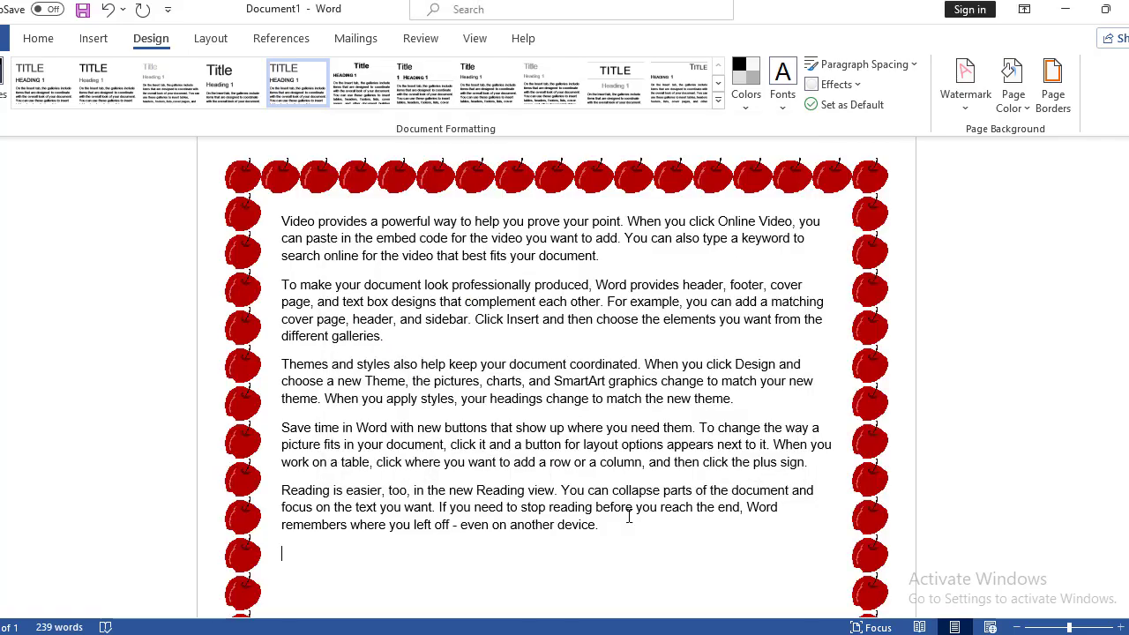